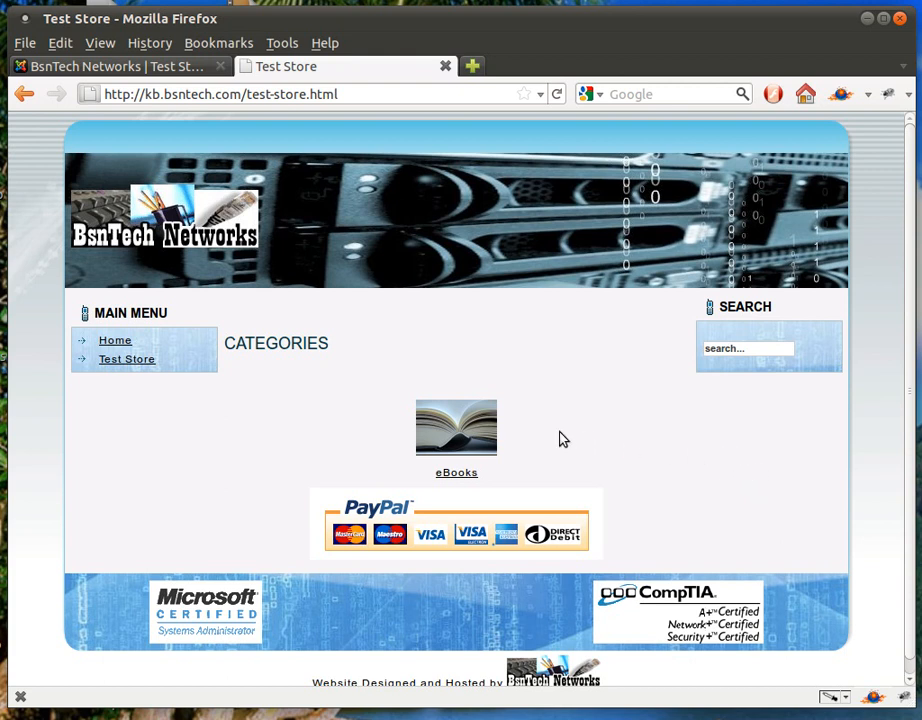
Browse the storefront's eBooks category, then go to the store's administrator login
left_click(490, 432)
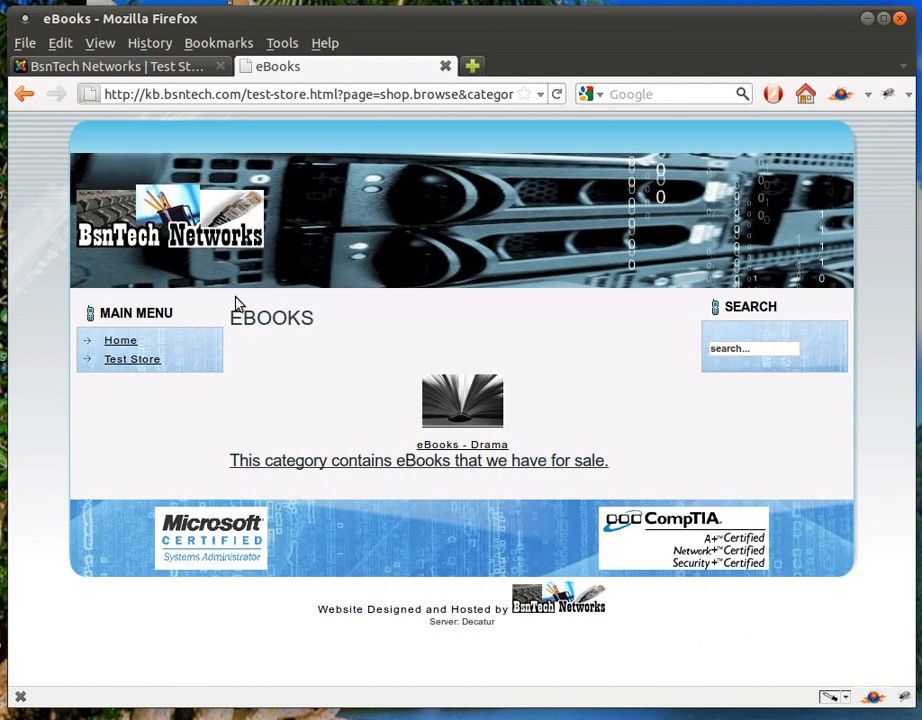
left_click(140, 74)
Log in to the Joomla administrator with the admin username and password
type("user")
key("Tab")
type("password123456")
key("Return")
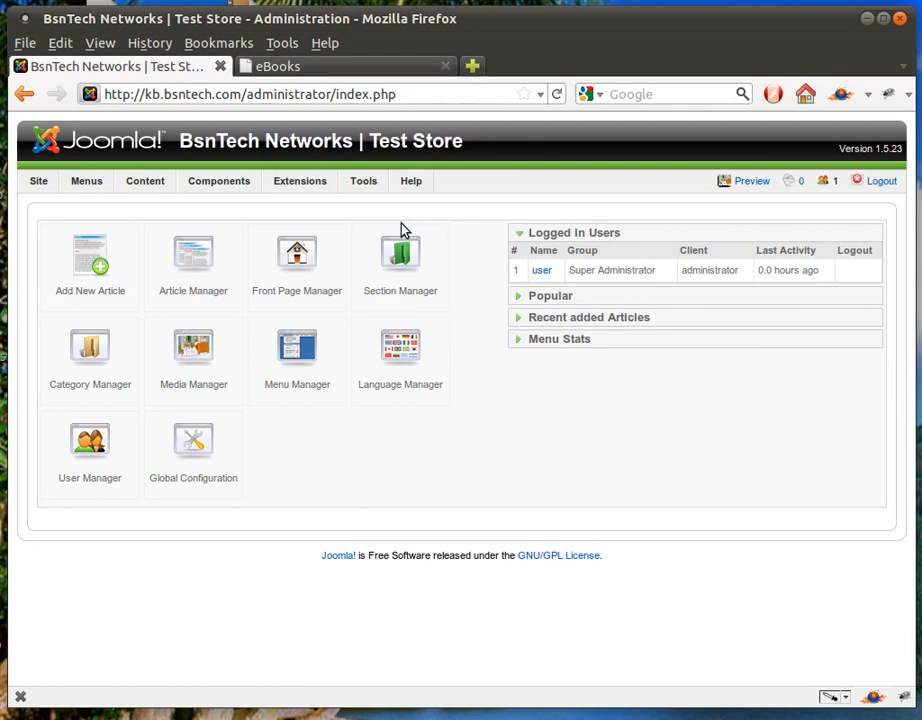
Go to VirtueMart's Product List and start a new product
mouse_move(233, 199)
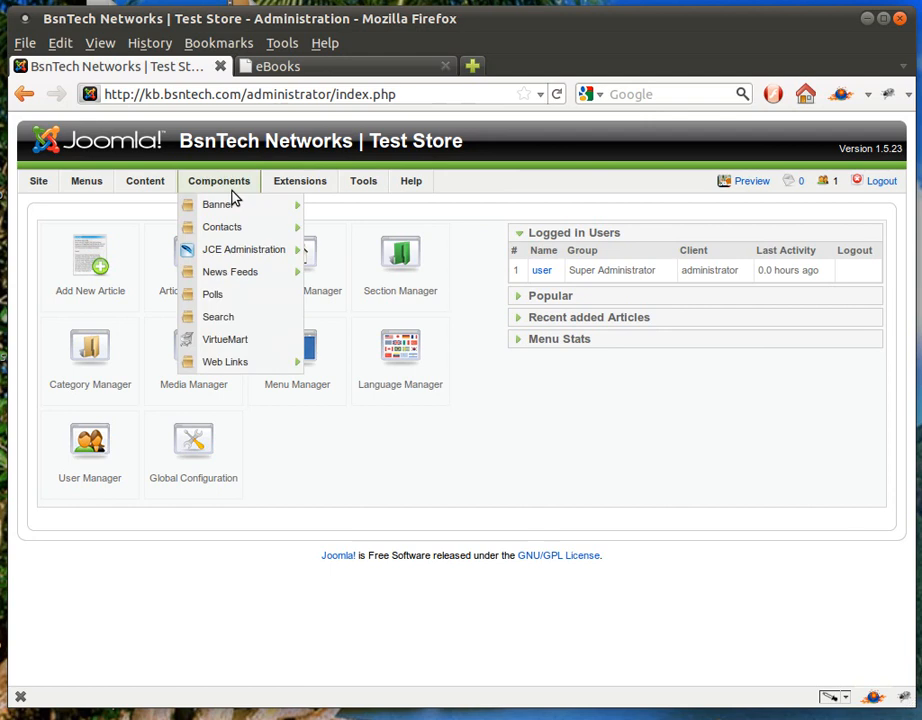
left_click(227, 341)
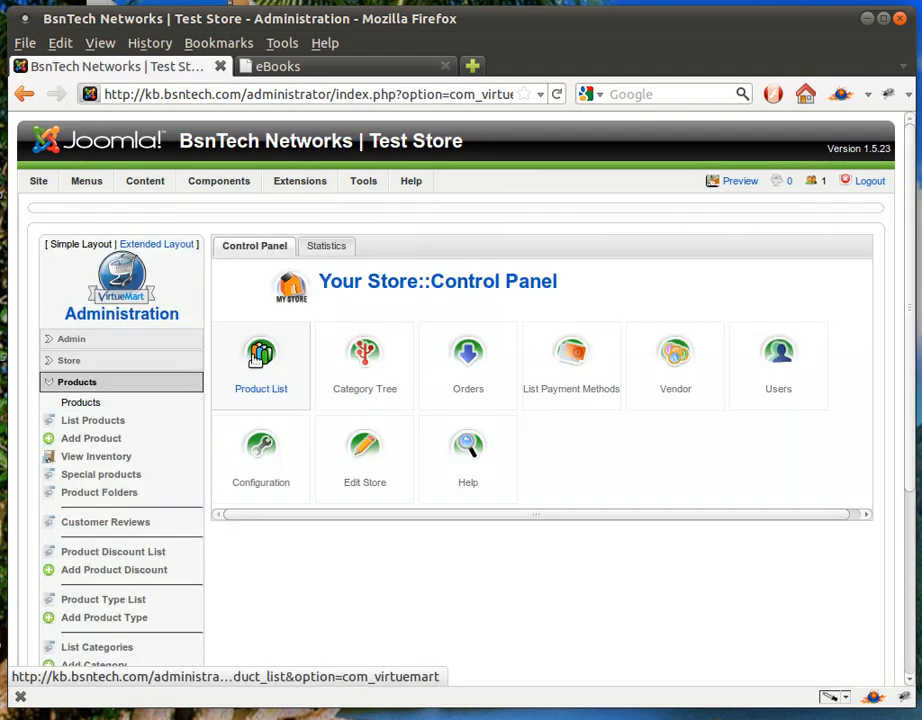
left_click(93, 387)
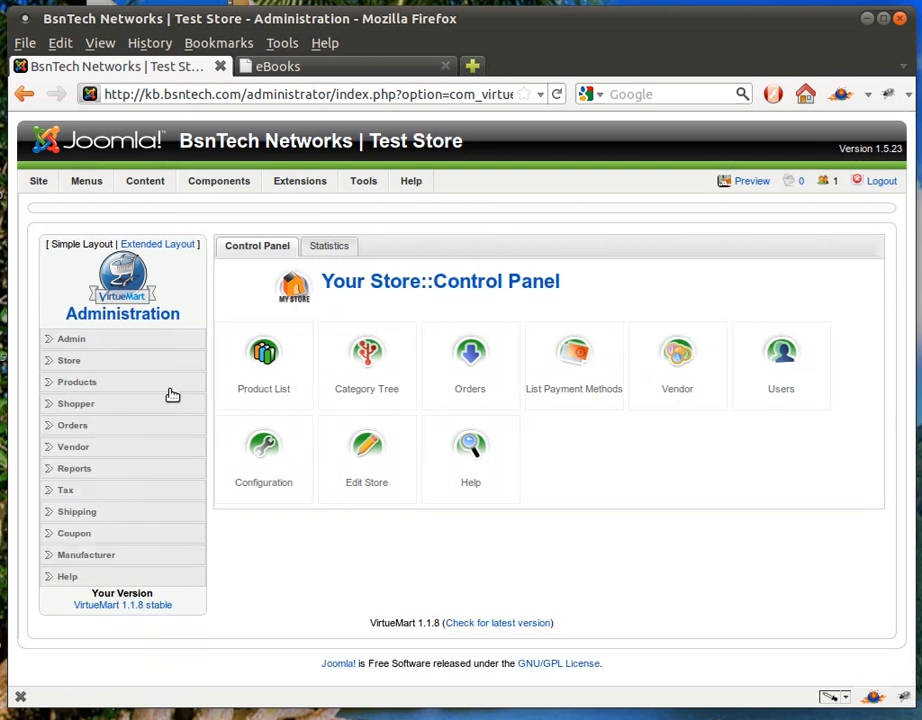
left_click(88, 387)
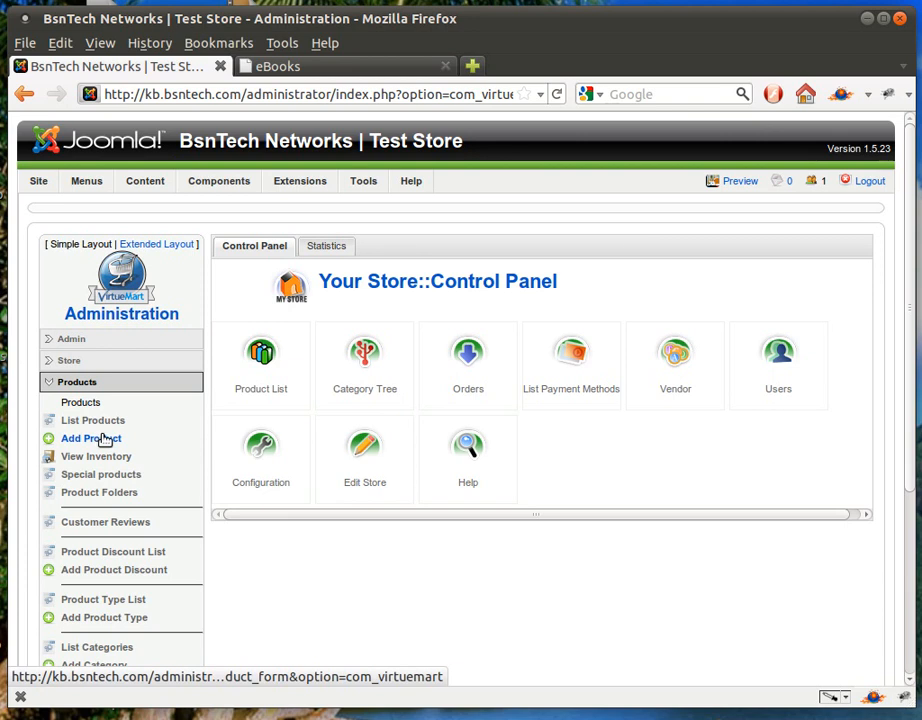
left_click(250, 387)
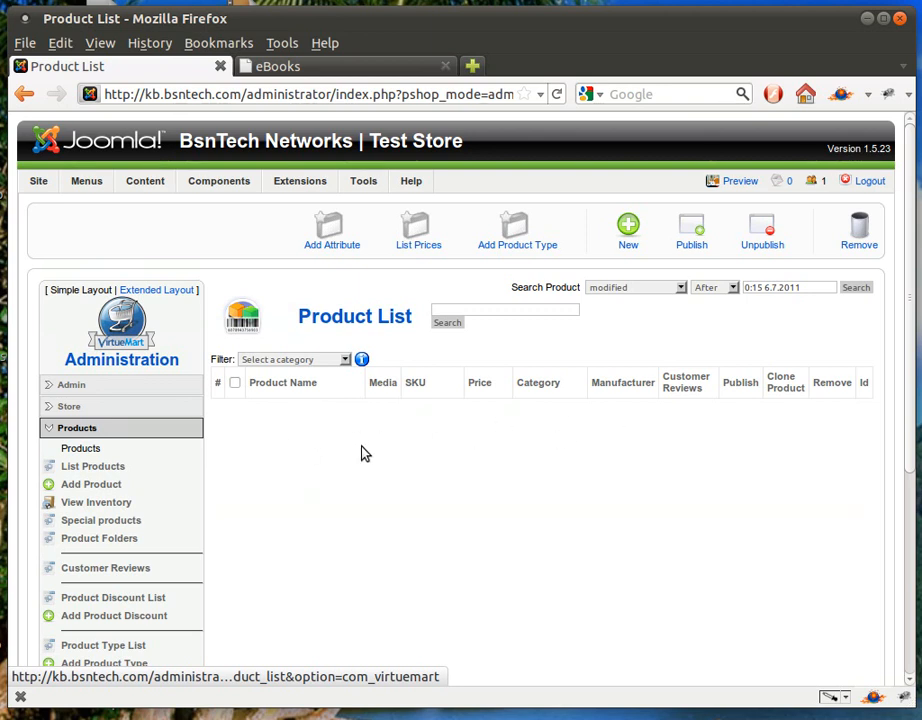
left_click(627, 230)
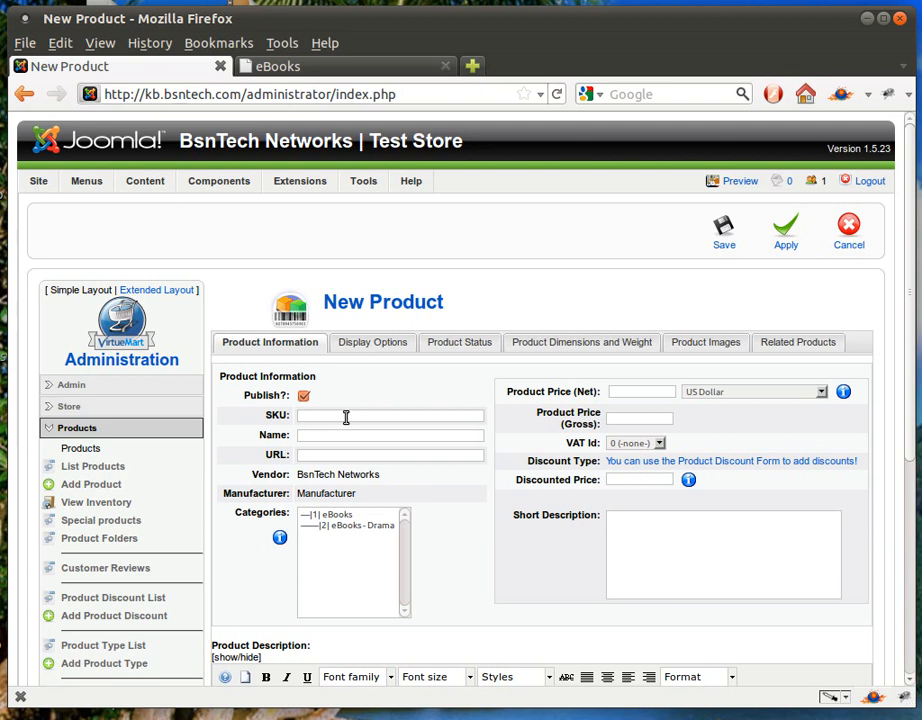
left_click(323, 416)
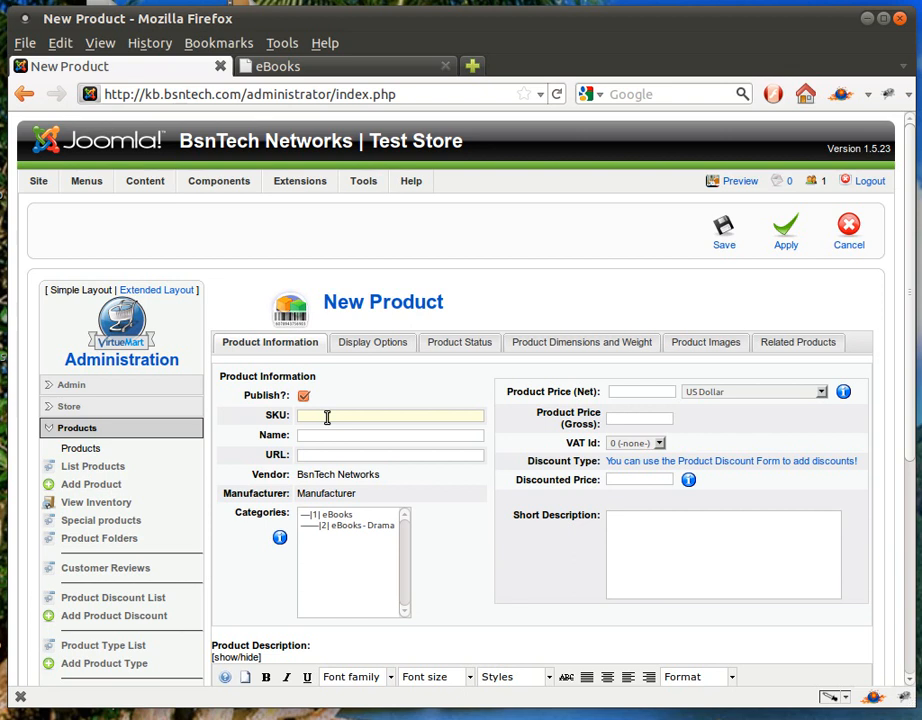
Give the new product SKU 7 and the name Conspiracy
type("7")
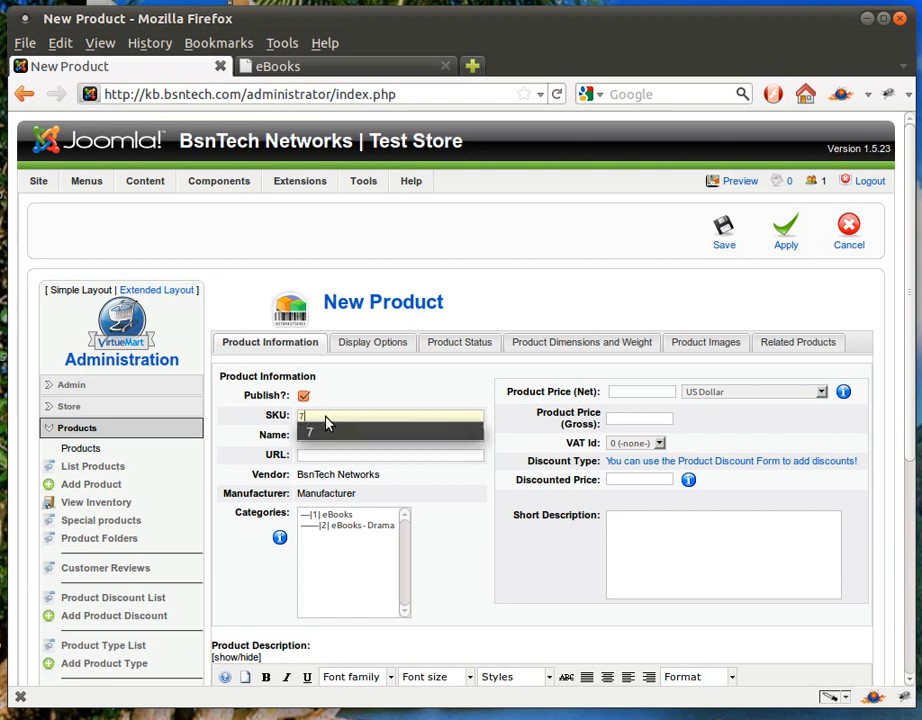
left_click(319, 432)
left_click(433, 438)
type("c")
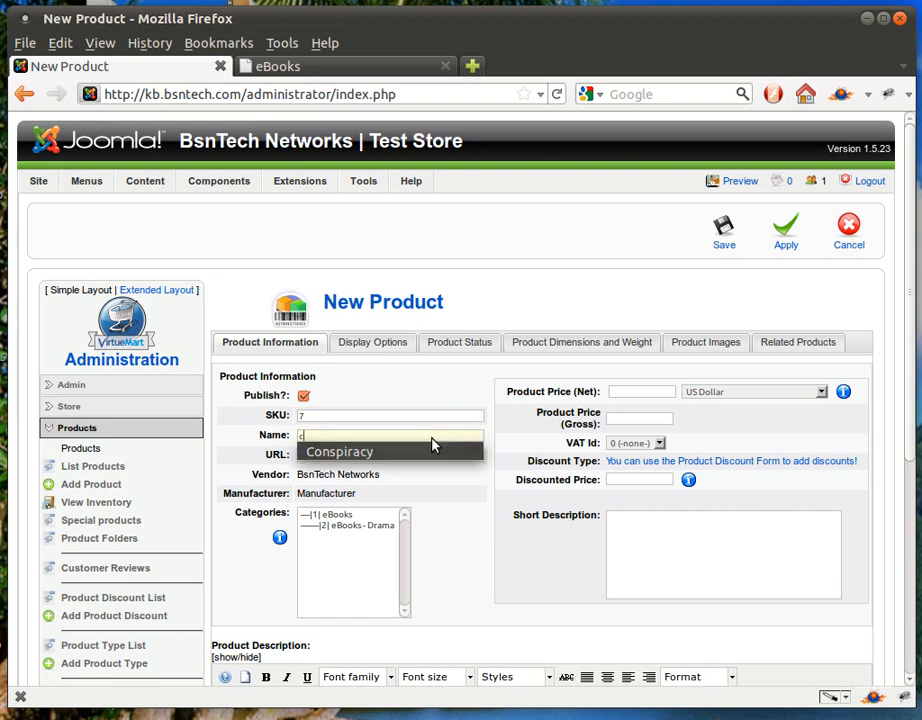
type("on")
left_click(416, 451)
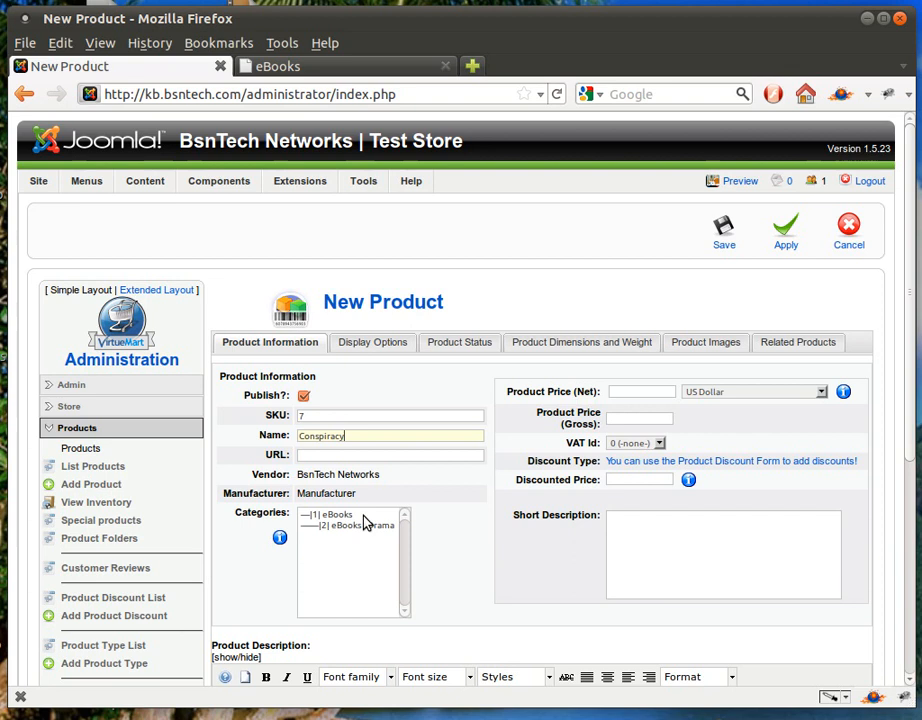
Assign the product only to the eBooks - Drama category
left_click(365, 517)
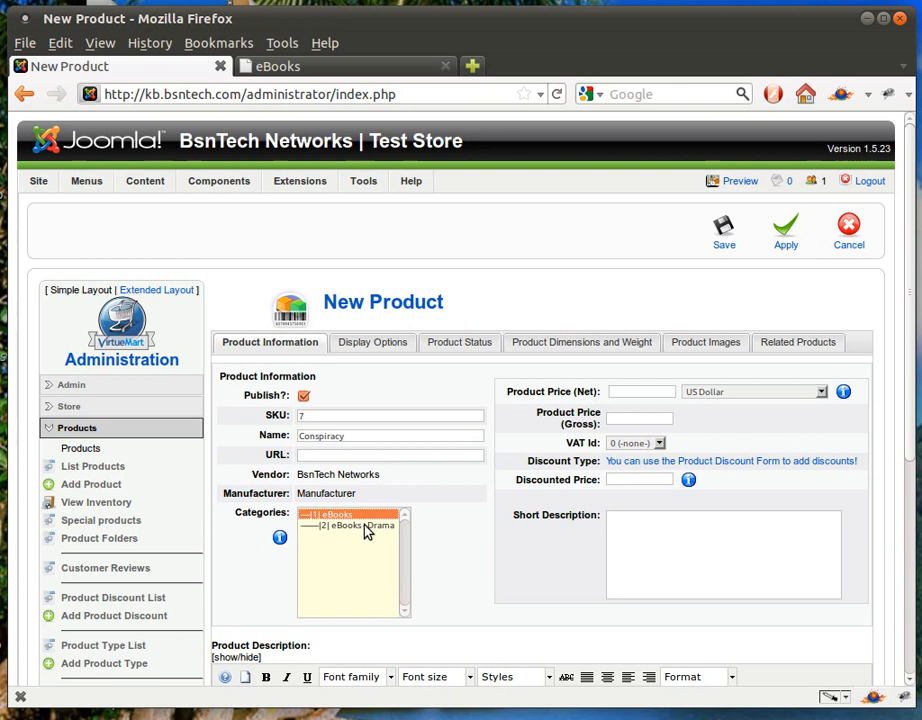
left_click(366, 529, "ctrl")
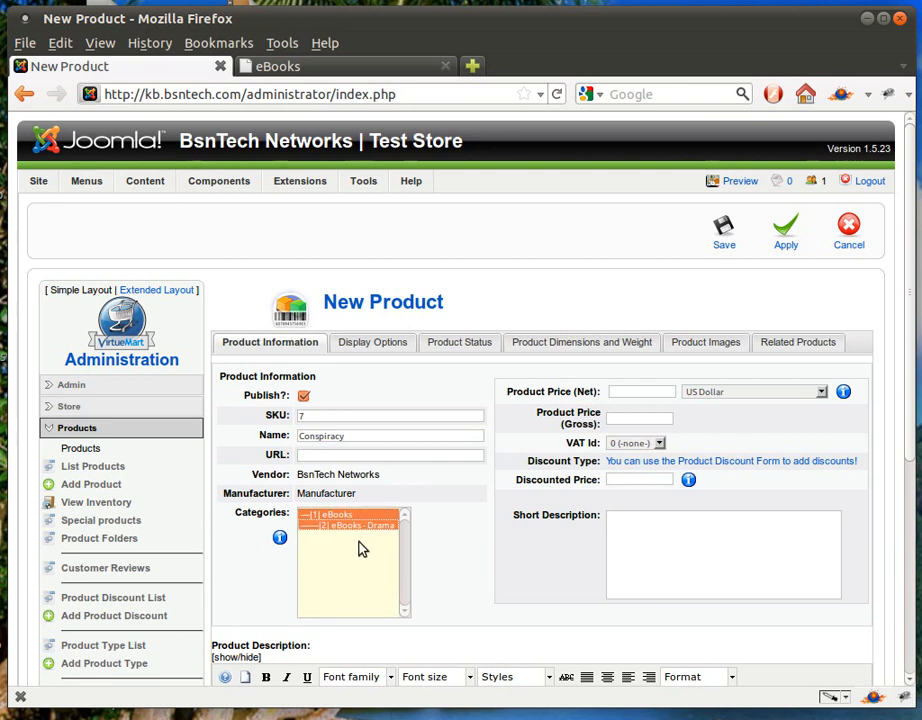
left_click(339, 526)
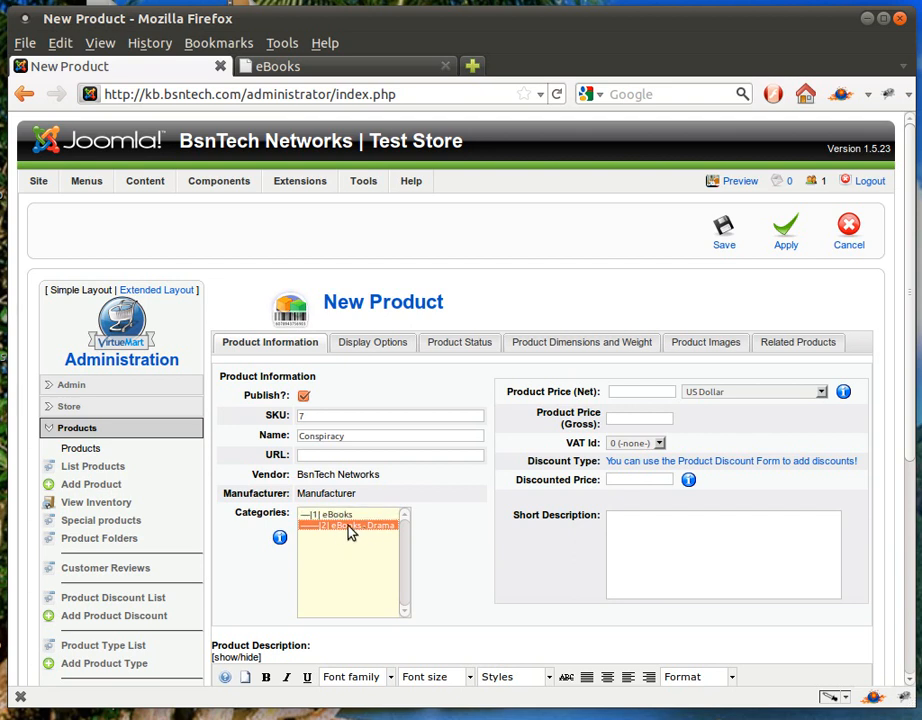
left_click(626, 391)
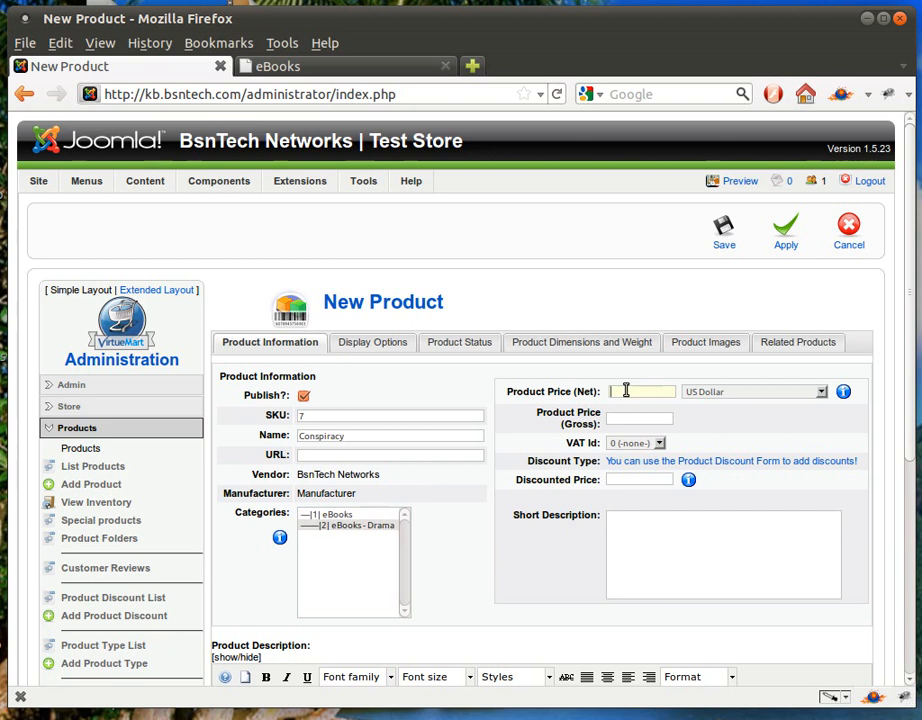
Set net price 15.00 and short description 'This is a book about conspiracy.', then apply
type("15.00")
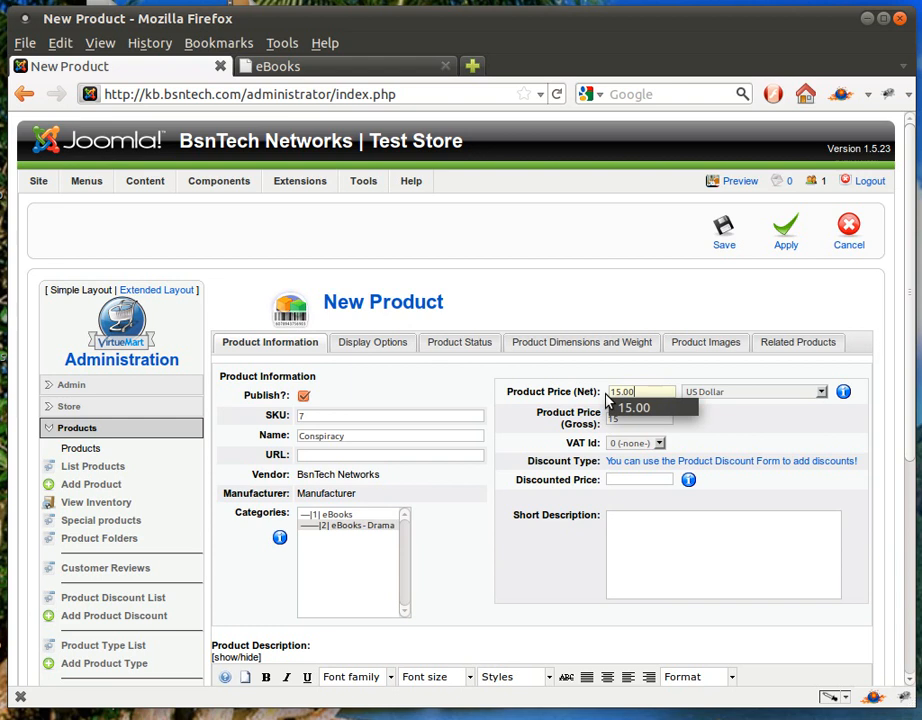
left_click(577, 401)
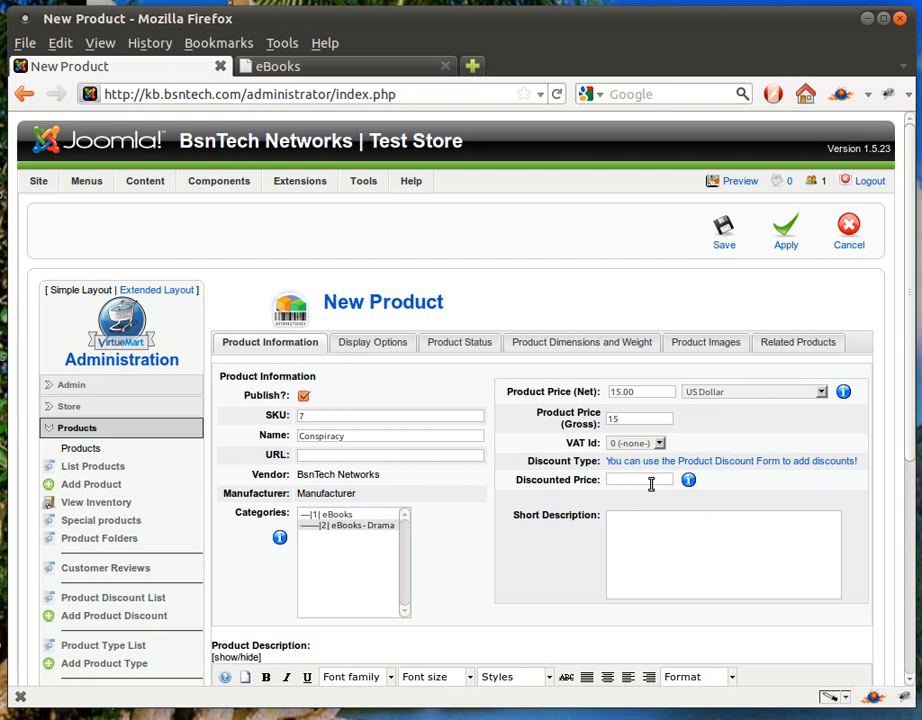
left_click(645, 542)
type("This is a book about conspiracy.")
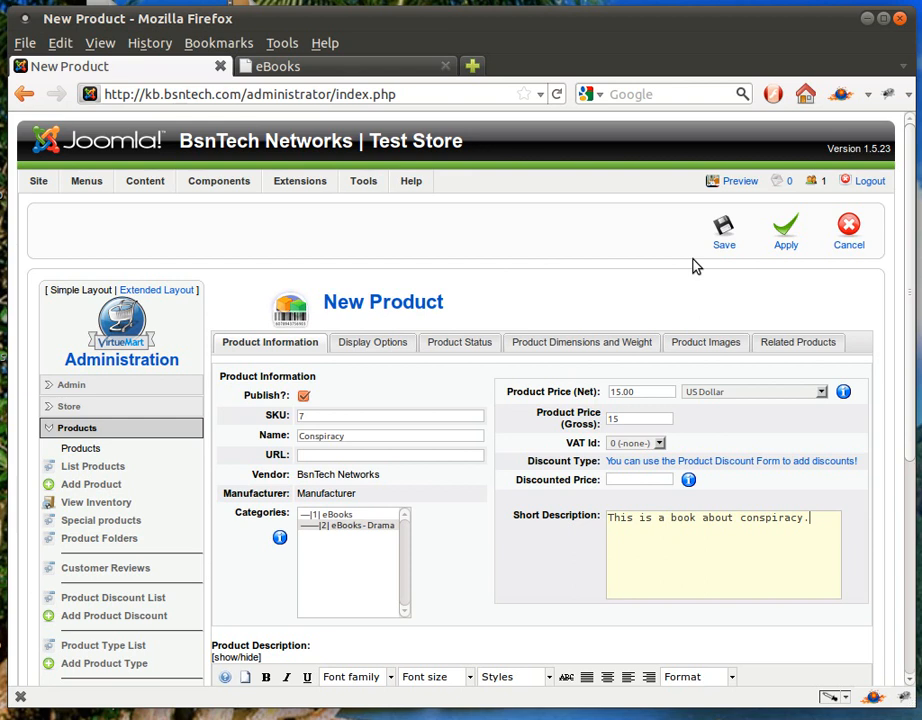
left_click(785, 245)
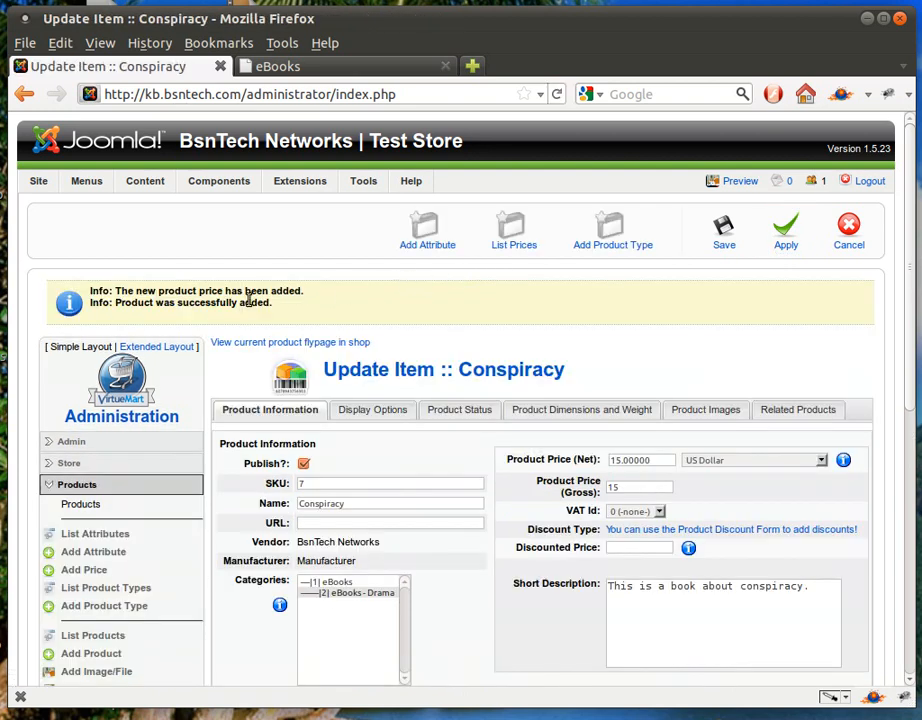
Check that Conspiracy appears at $15.00 on the storefront's eBooks - Drama page
left_click(298, 68)
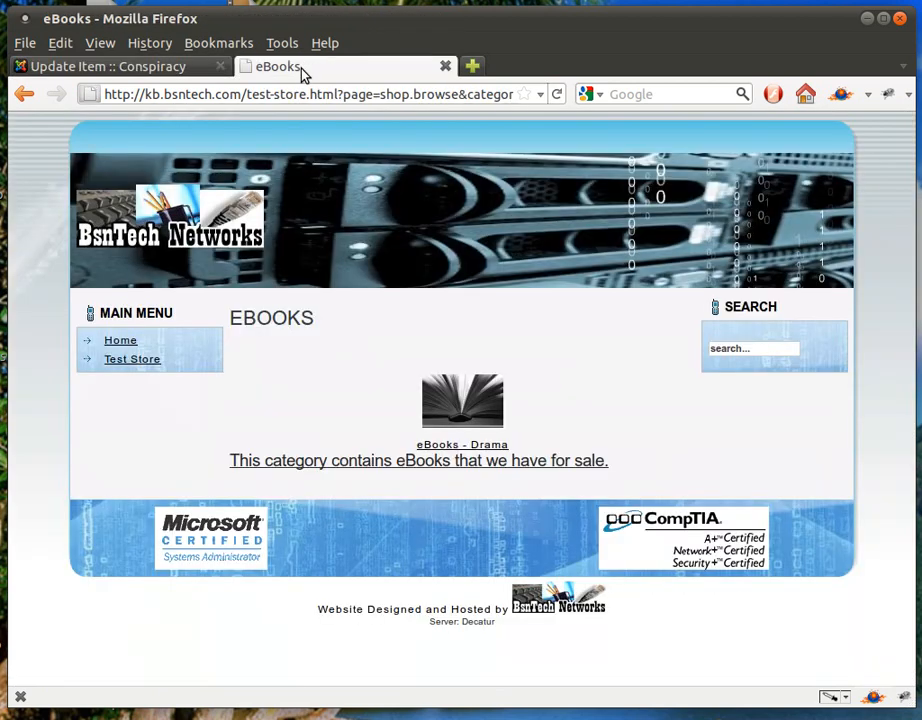
left_click(470, 396)
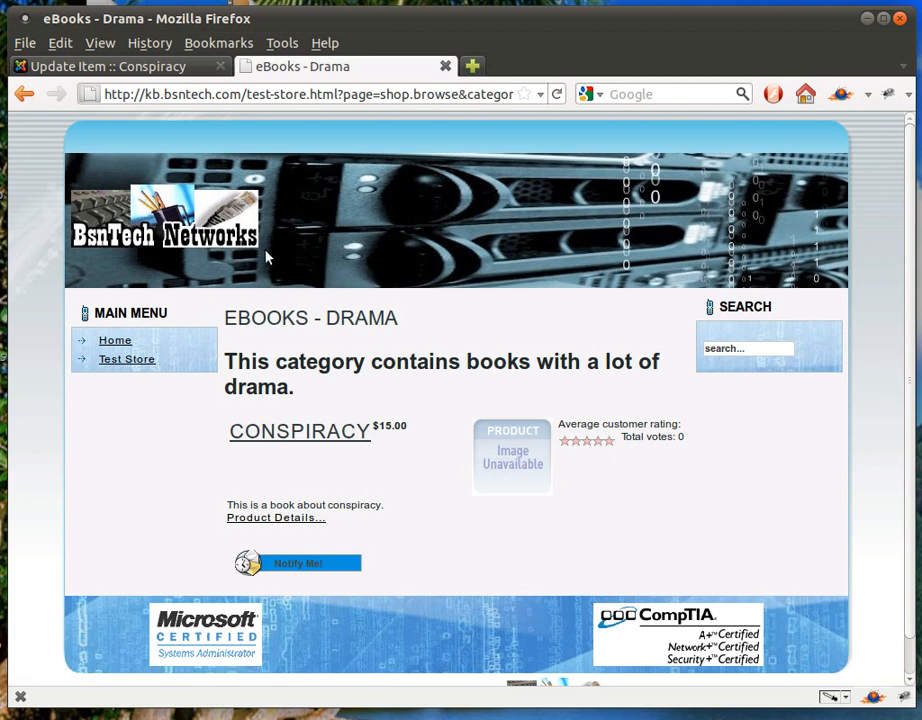
left_click(175, 67)
Write a numbered description: '150 Pages', 'Paperback', and the 'Written by' author line, then apply
scroll(252, 462, "down", 3)
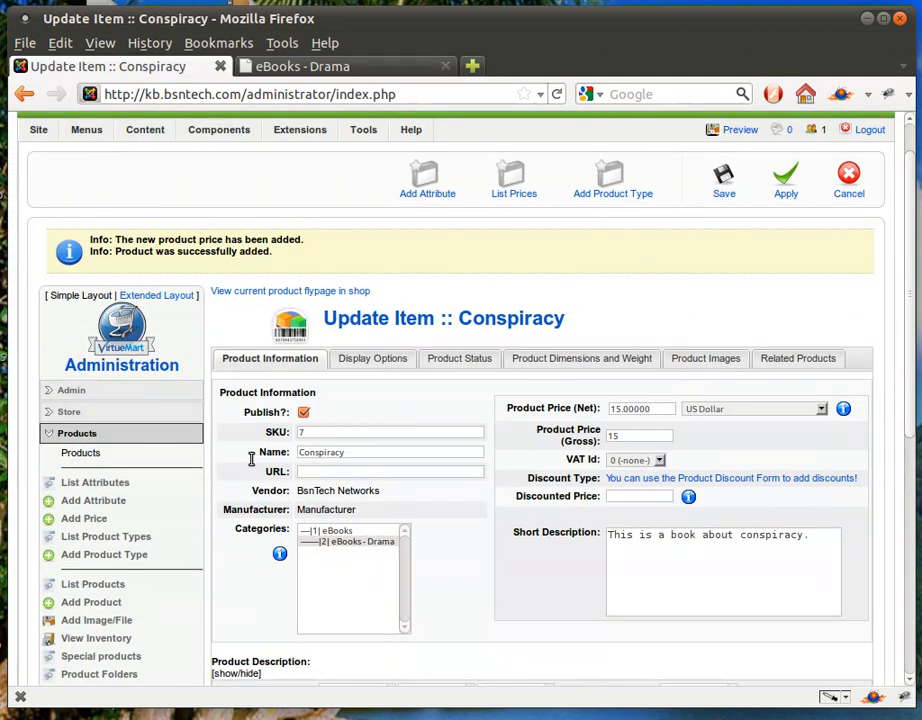
scroll(262, 333, "down", 3)
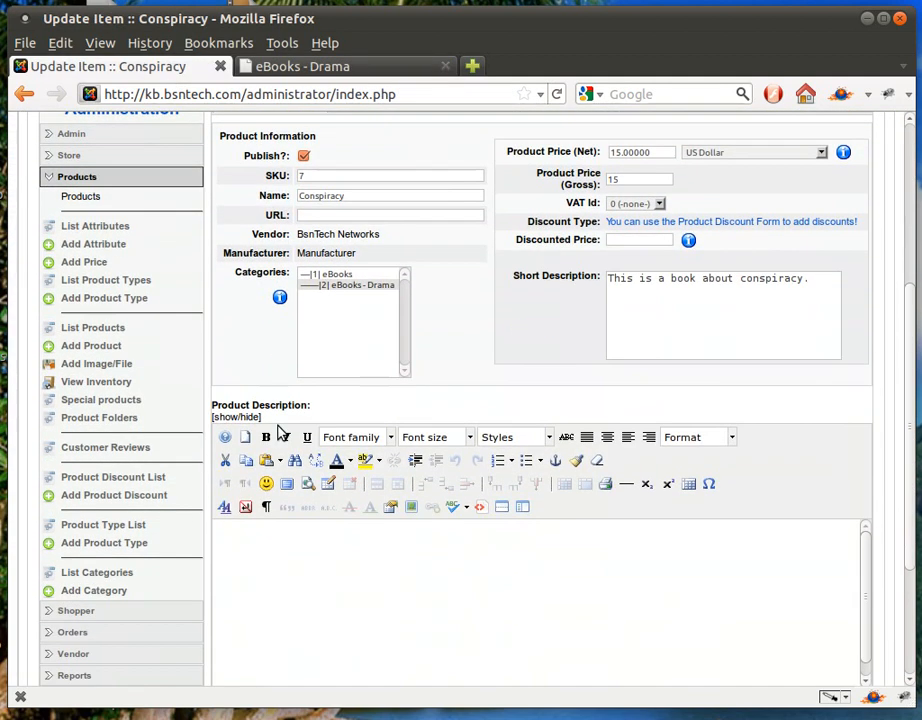
left_click(312, 601)
left_click(499, 462)
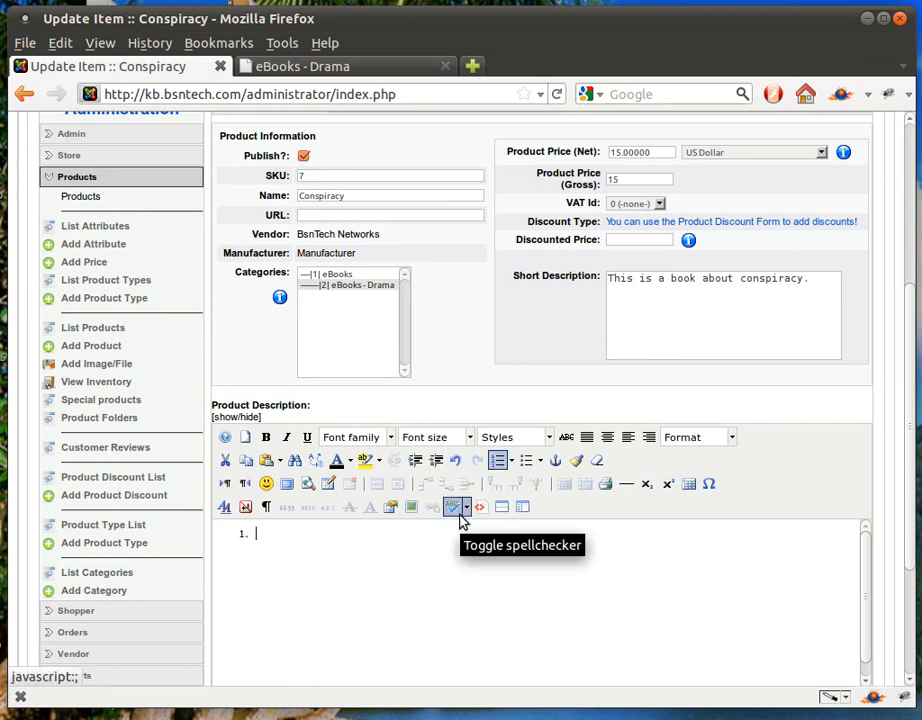
type("150 Pages")
key("Return")
type("Paperback")
key("Return")
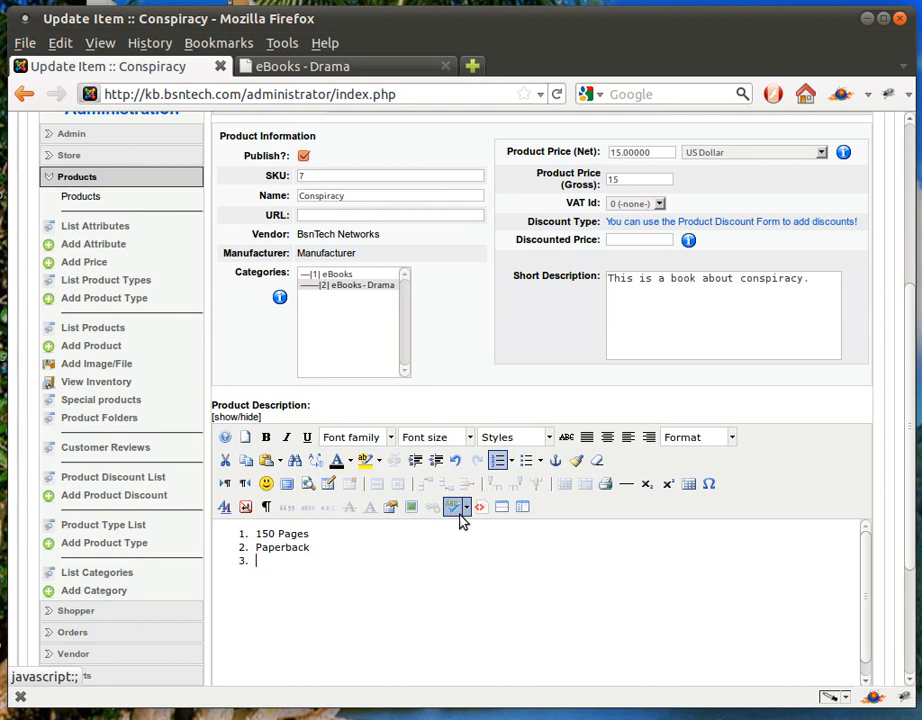
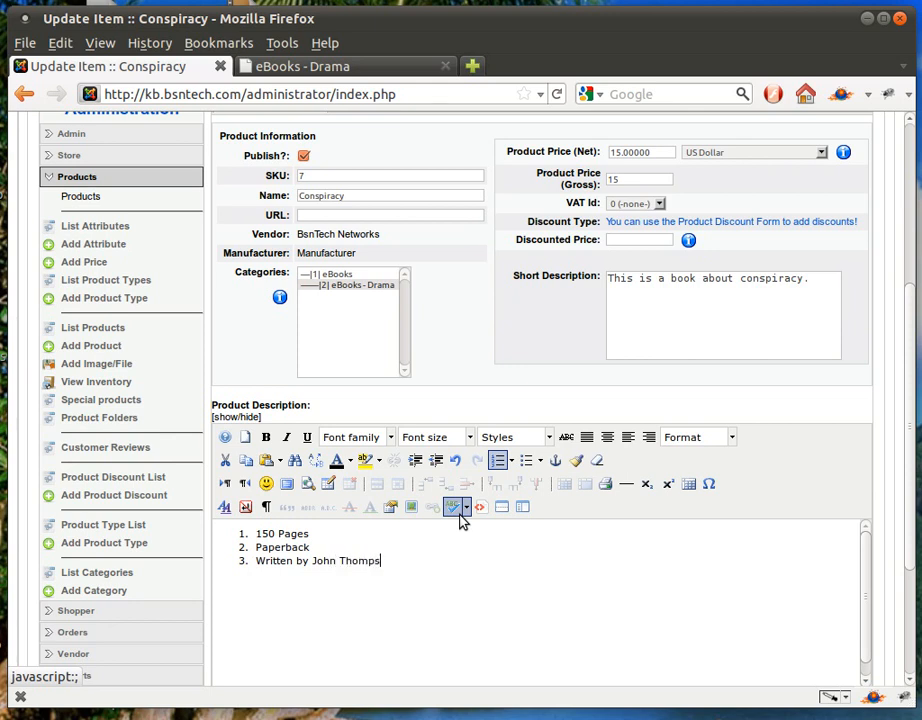
scroll(535, 500, "up", 4)
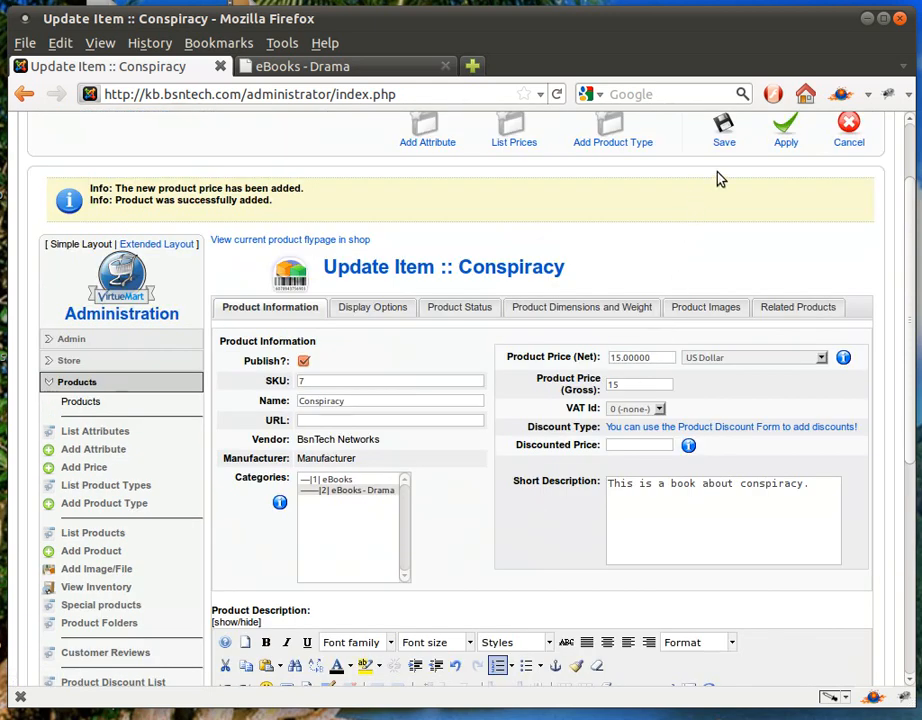
left_click(781, 143)
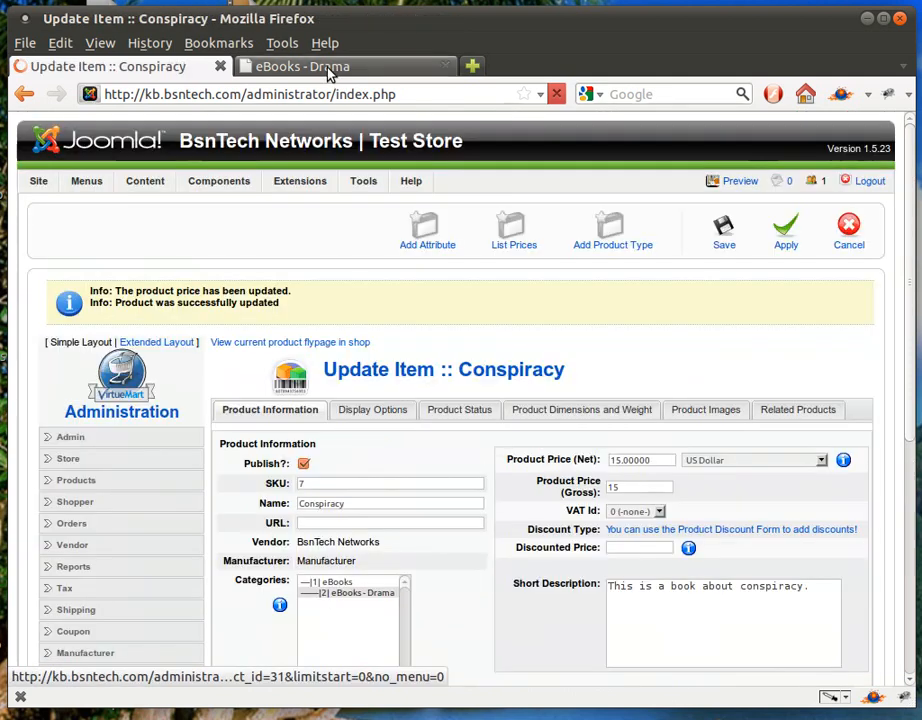
View Conspiracy's storefront details page with the numbered description, then return to the admin editor
left_click(327, 70)
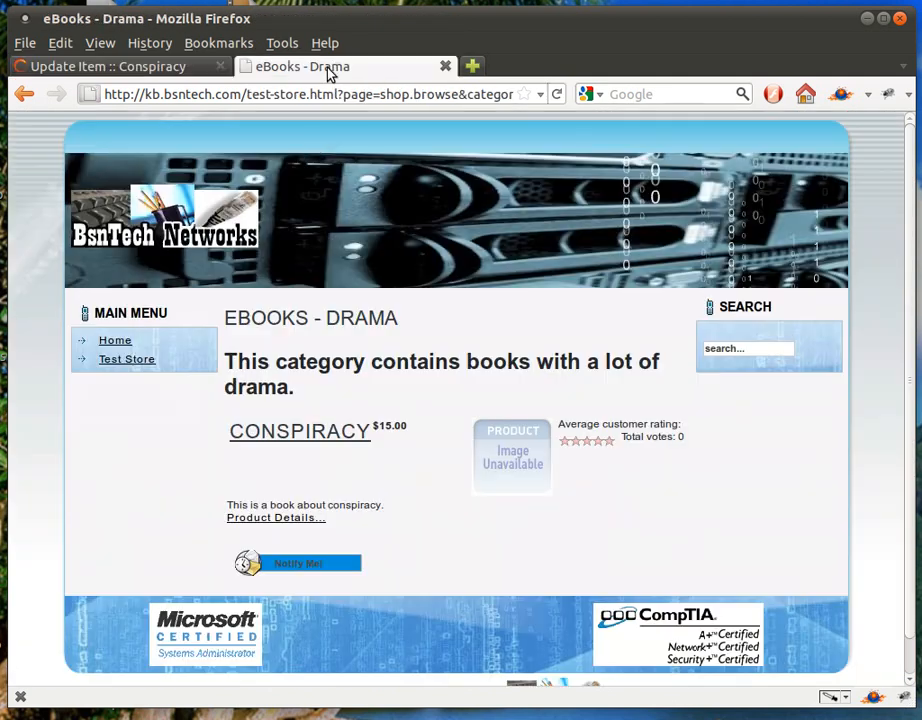
left_click(274, 432)
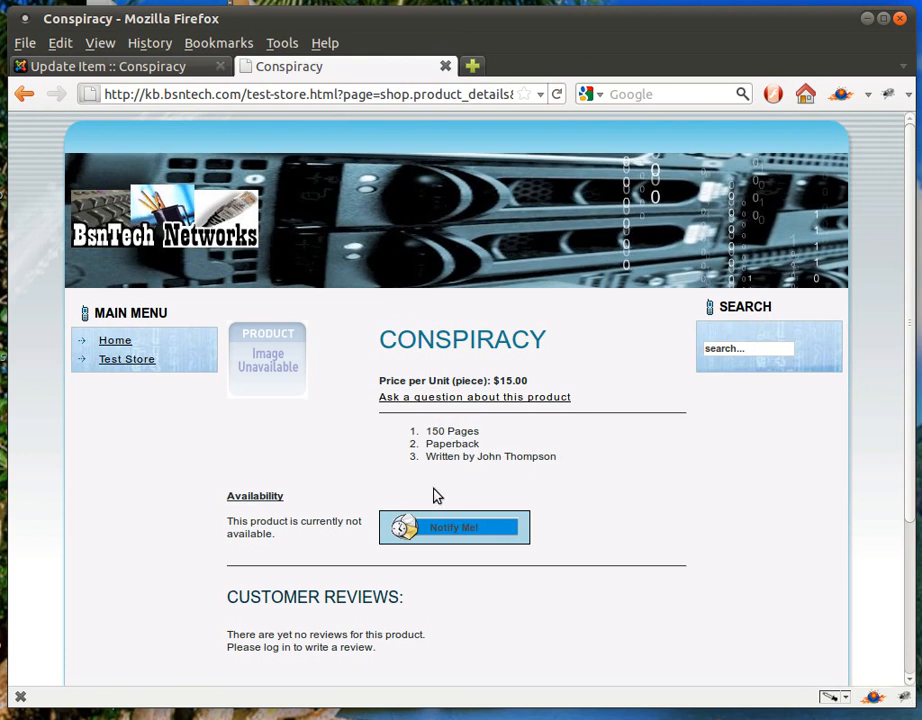
left_click(27, 95)
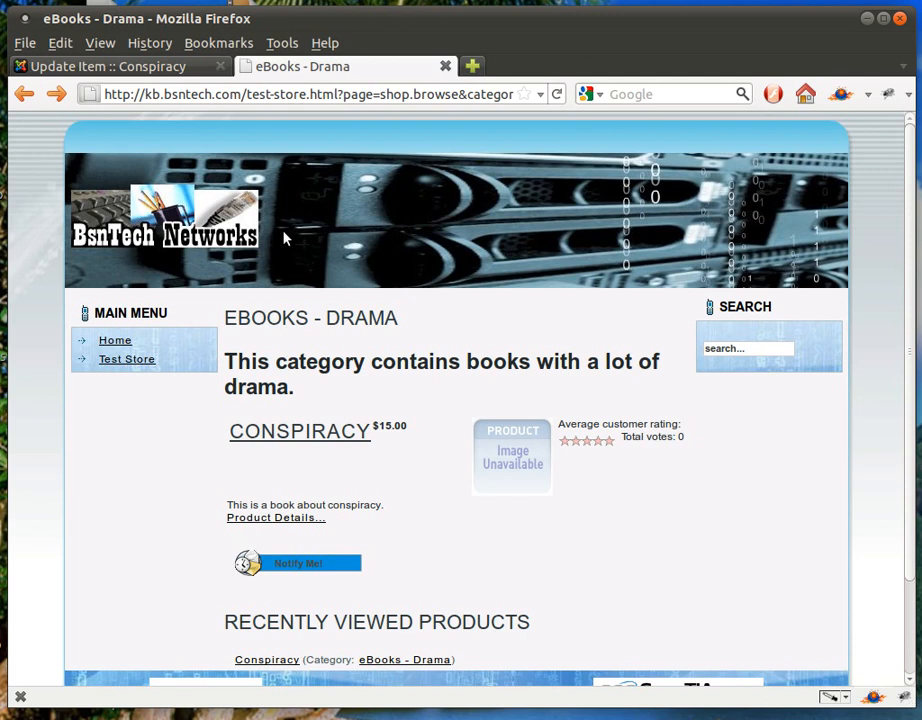
left_click(133, 68)
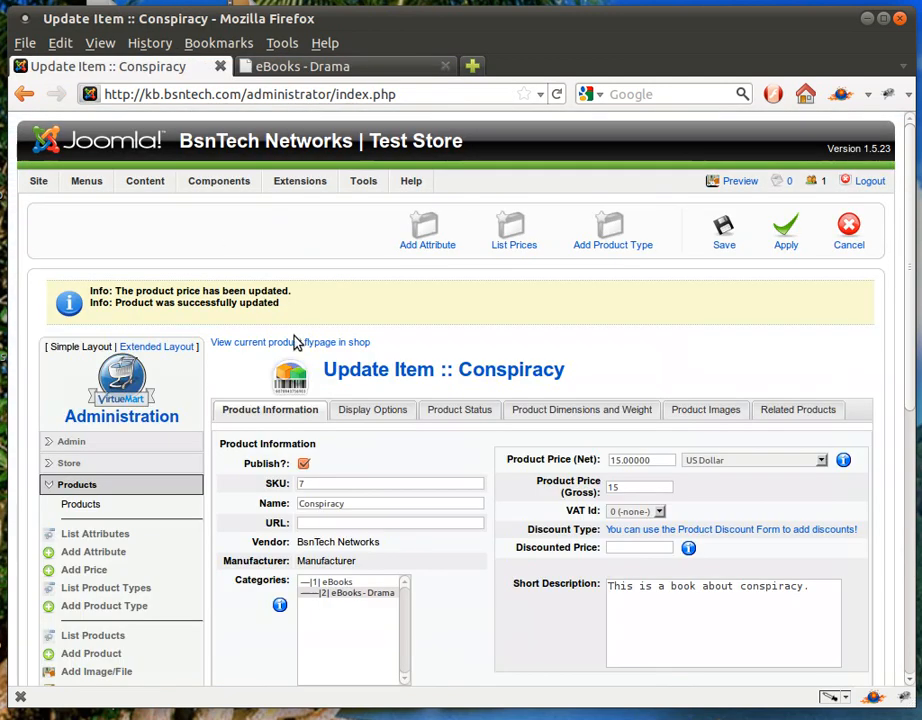
Change Conspiracy's In Stock quantity from 0 to 1 on the Product Status tab
left_click(372, 413)
scroll(294, 507, "down", 1)
scroll(294, 507, "down", 1)
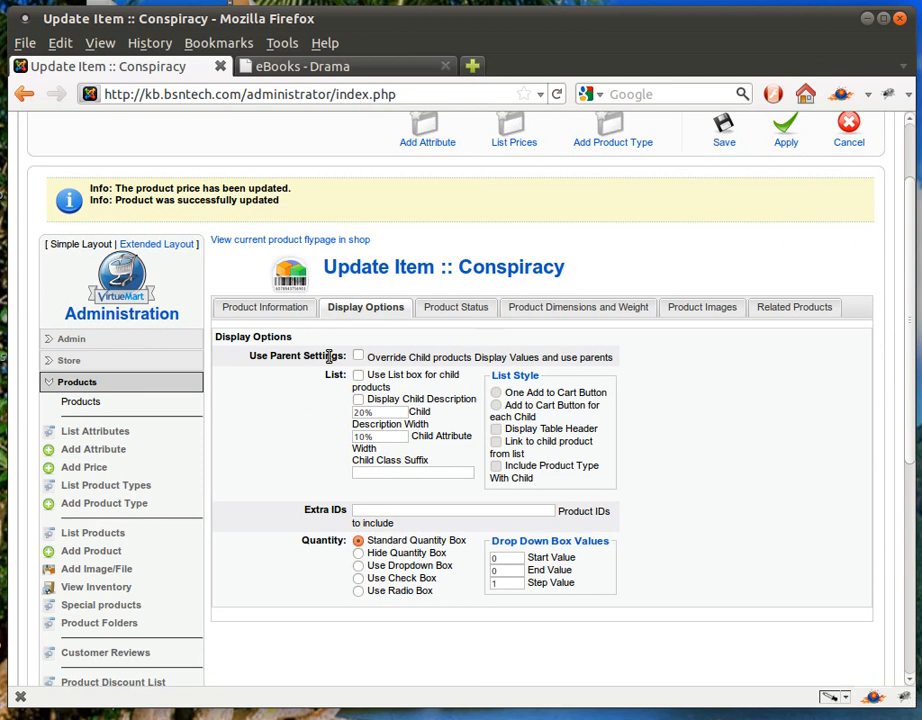
left_click(452, 311)
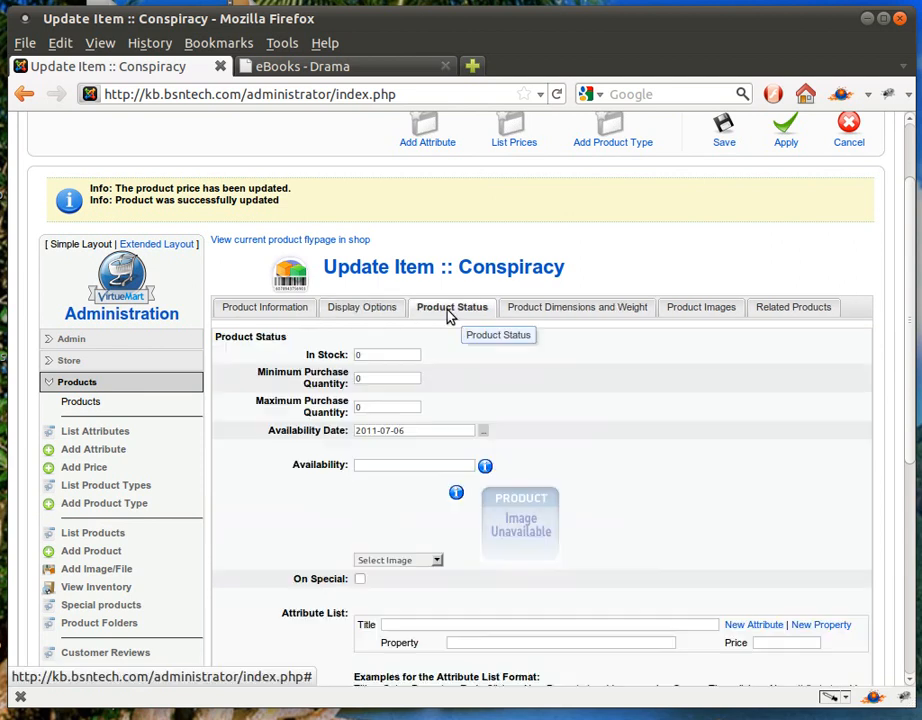
double_click(372, 355)
type("1")
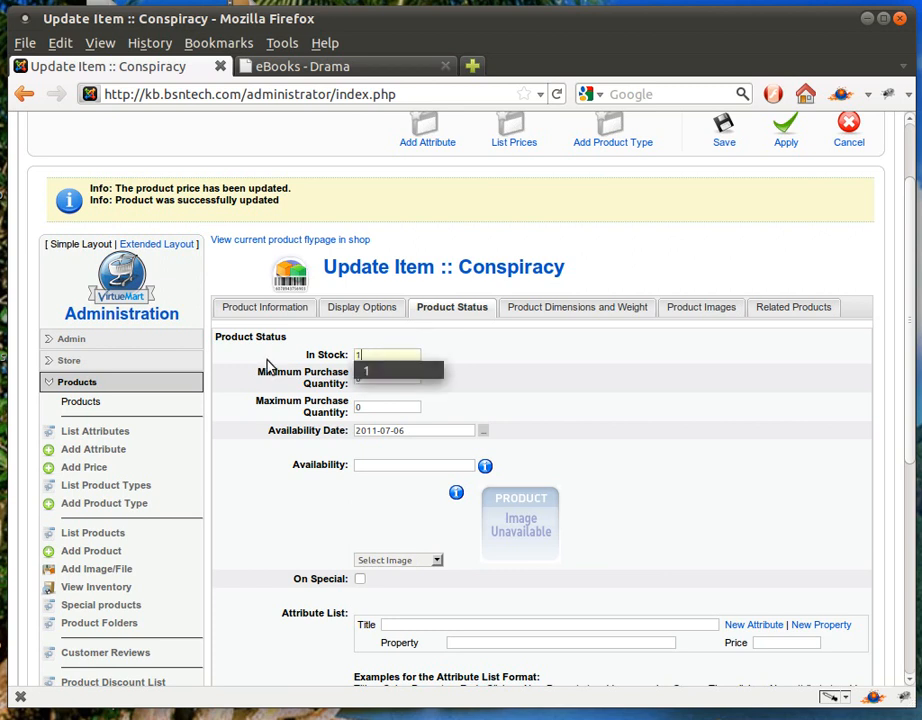
left_click(362, 375)
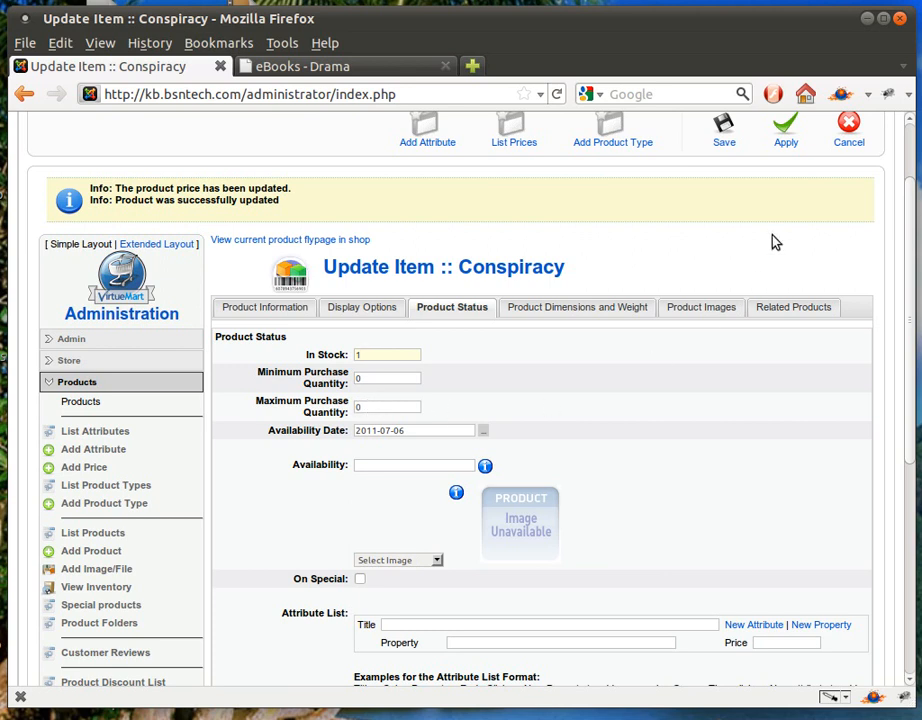
Apply the stock change and confirm the Drama page now shows Add to Cart
left_click(786, 143)
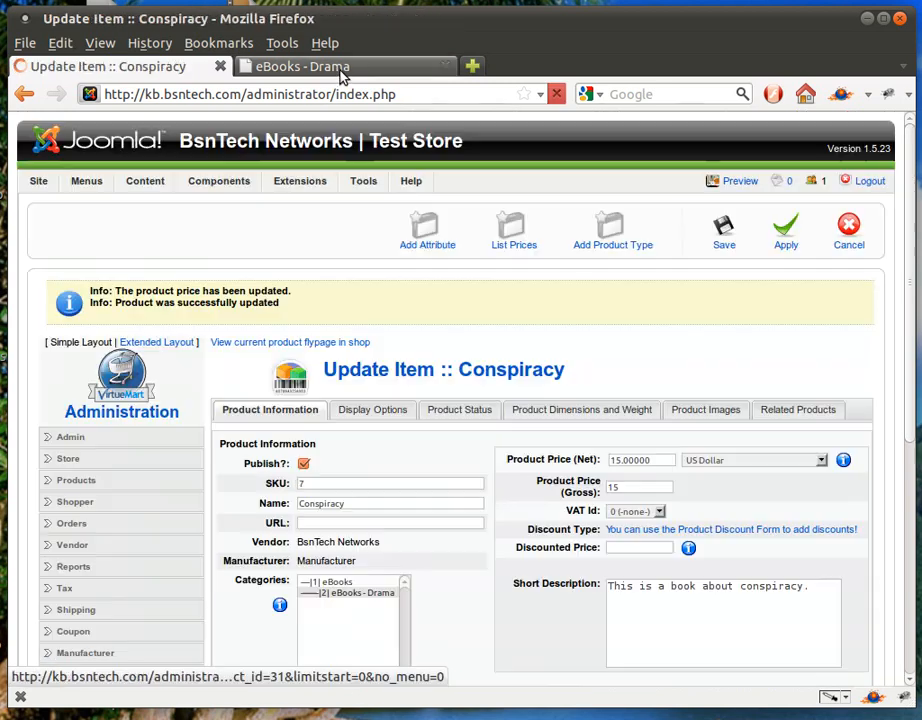
left_click(341, 70)
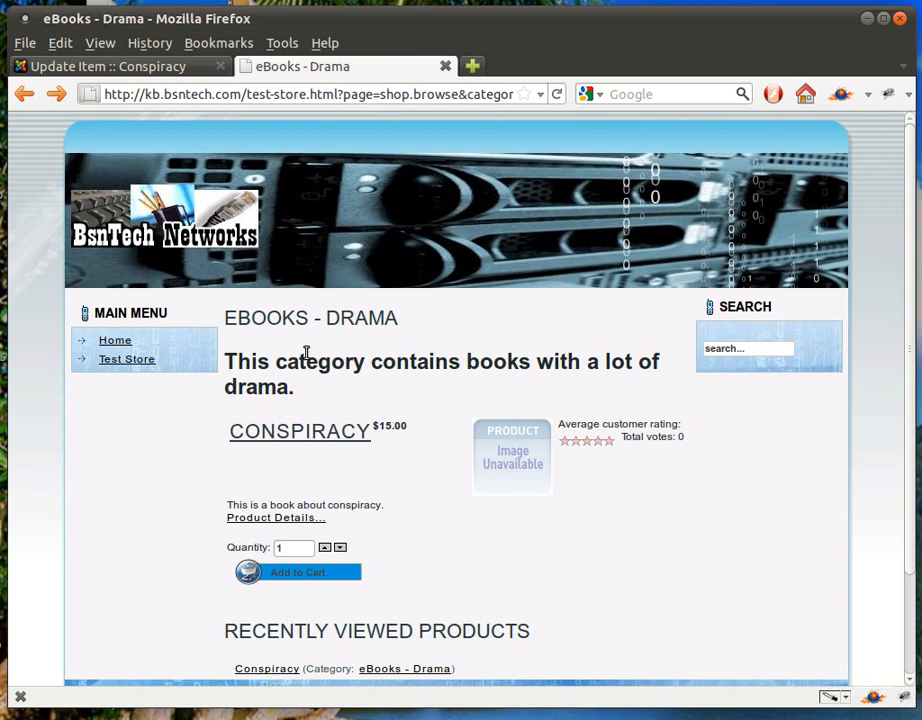
Tick On Special for Conspiracy, leaving the availability date unchanged
left_click(145, 66)
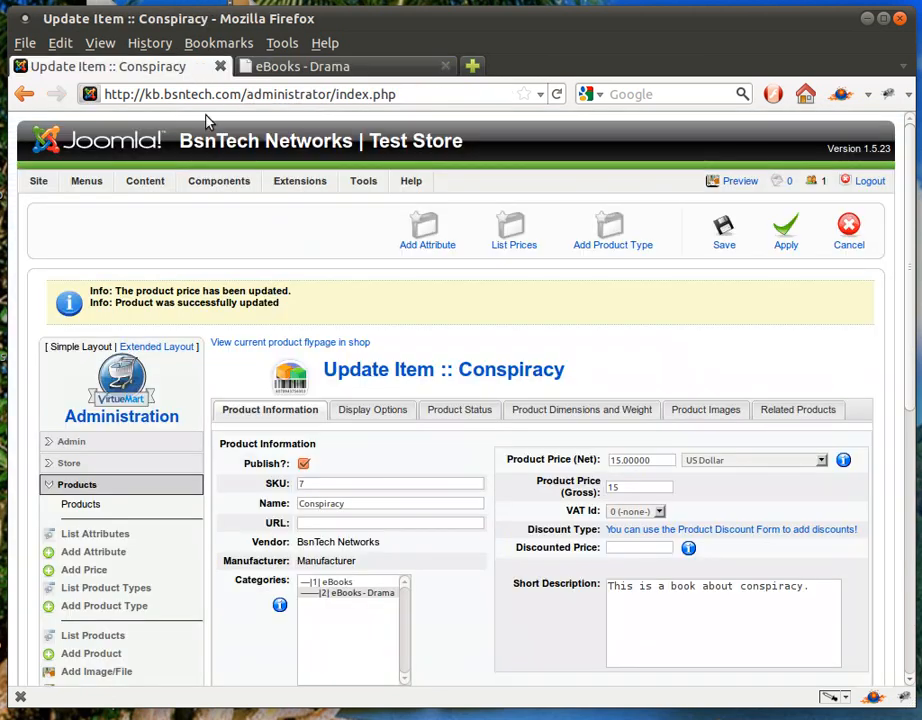
left_click(451, 409)
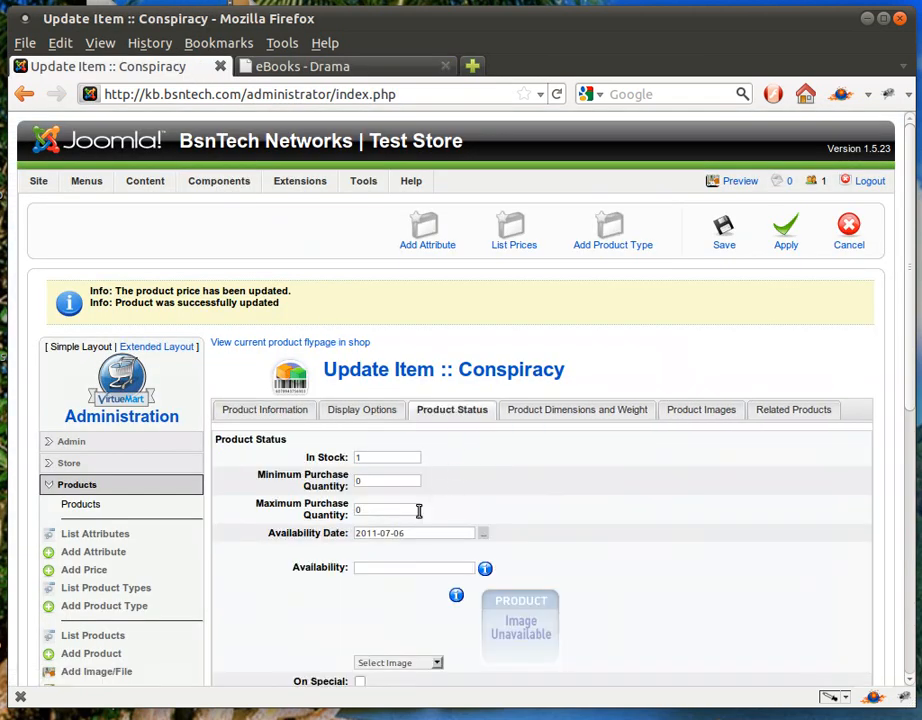
scroll(419, 511, "down", 2)
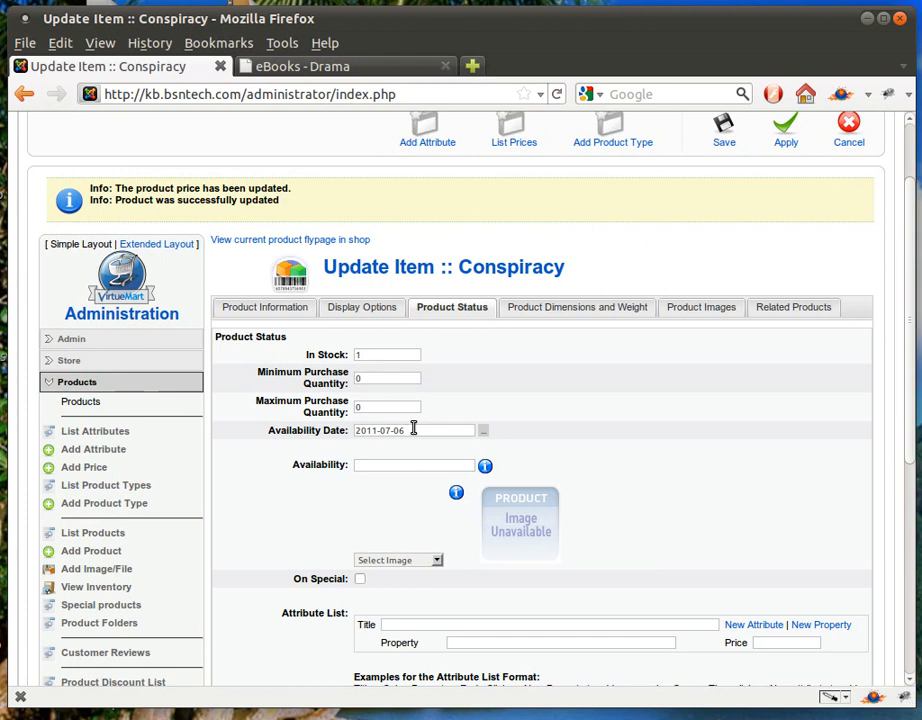
left_click(483, 431)
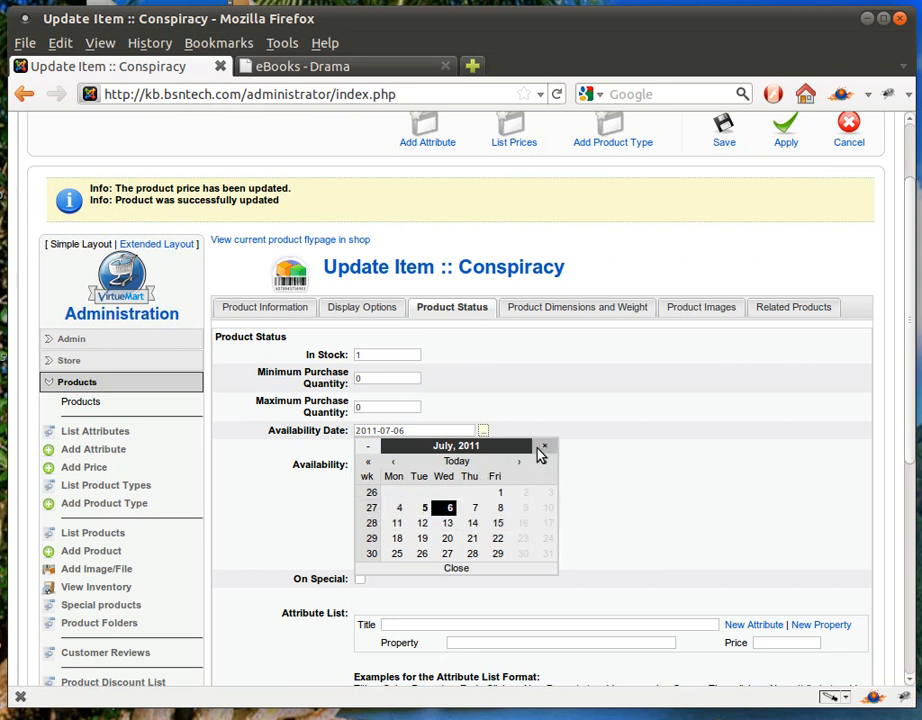
left_click(543, 448)
scroll(350, 492, "down", 1)
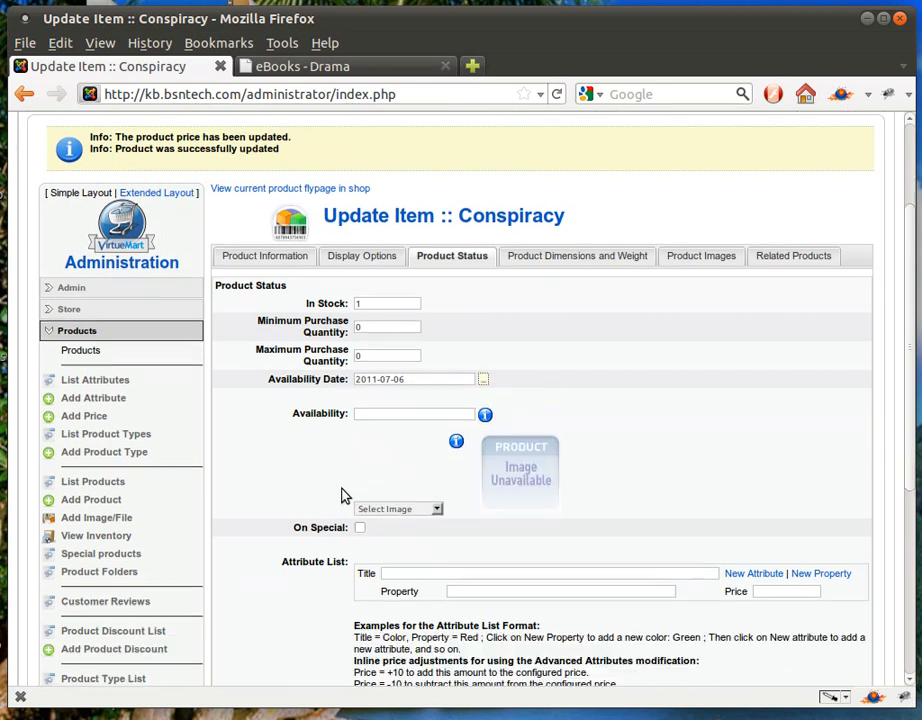
scroll(341, 496, "down", 1)
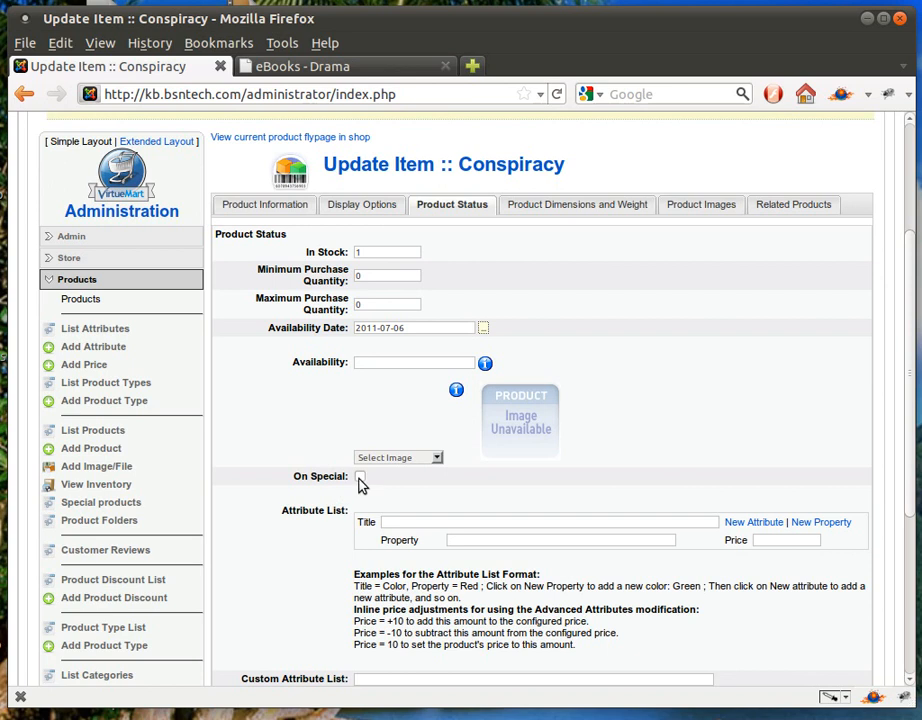
left_click(360, 478)
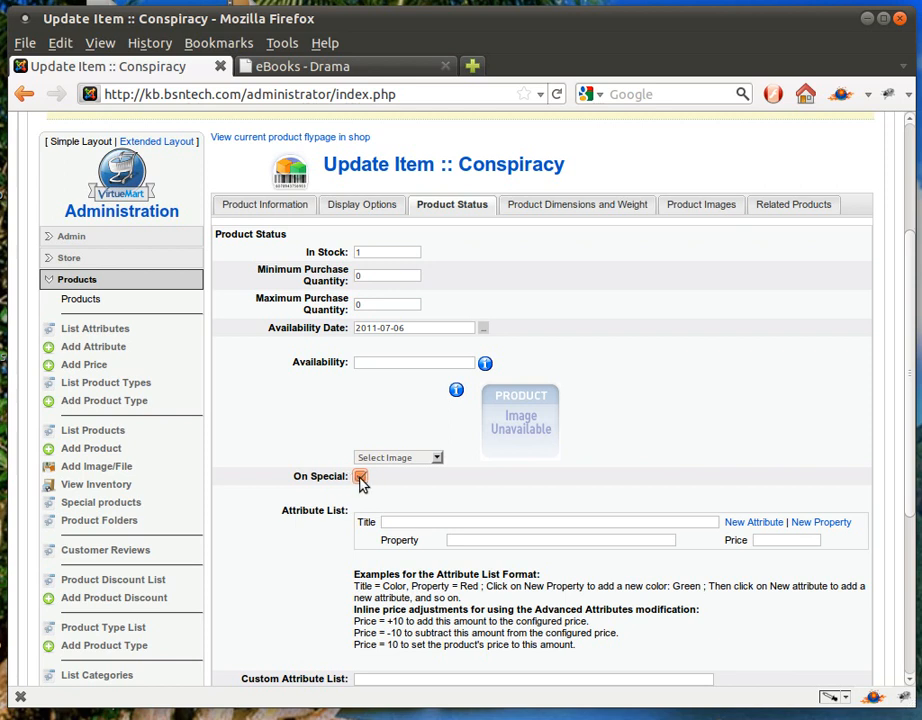
Add a Color attribute with a first property Red at price 0.00
left_click(406, 520)
type("C")
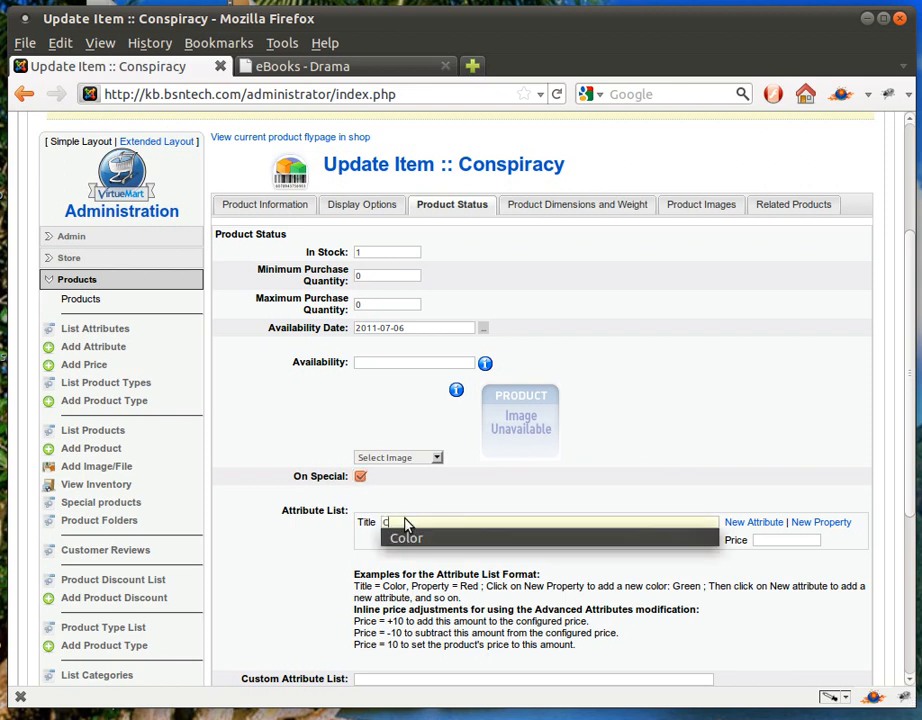
type("olor")
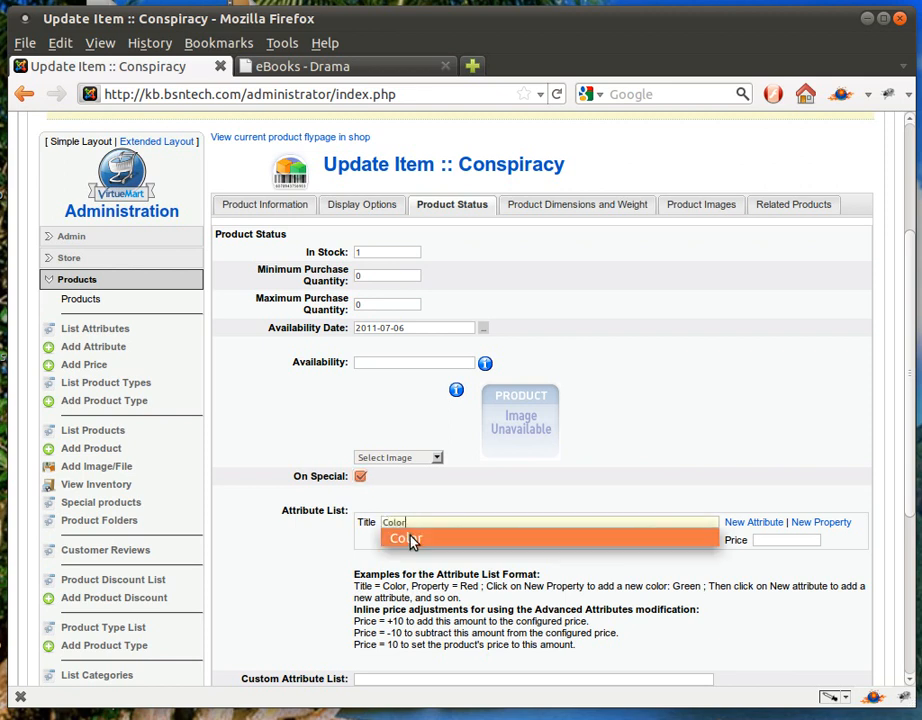
left_click(413, 541)
left_click(460, 540)
type("Re")
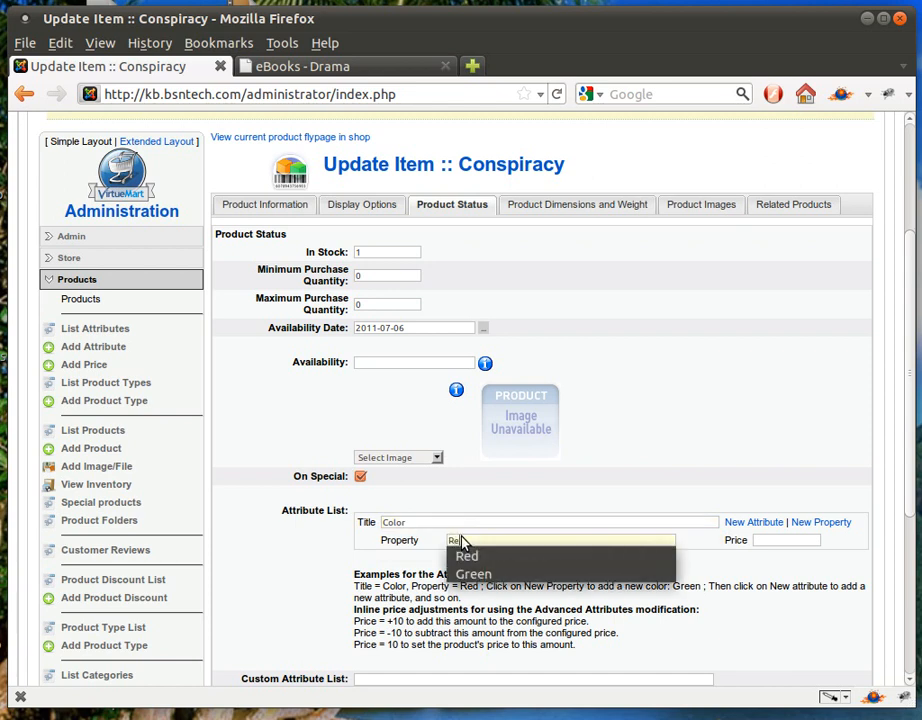
left_click(465, 555)
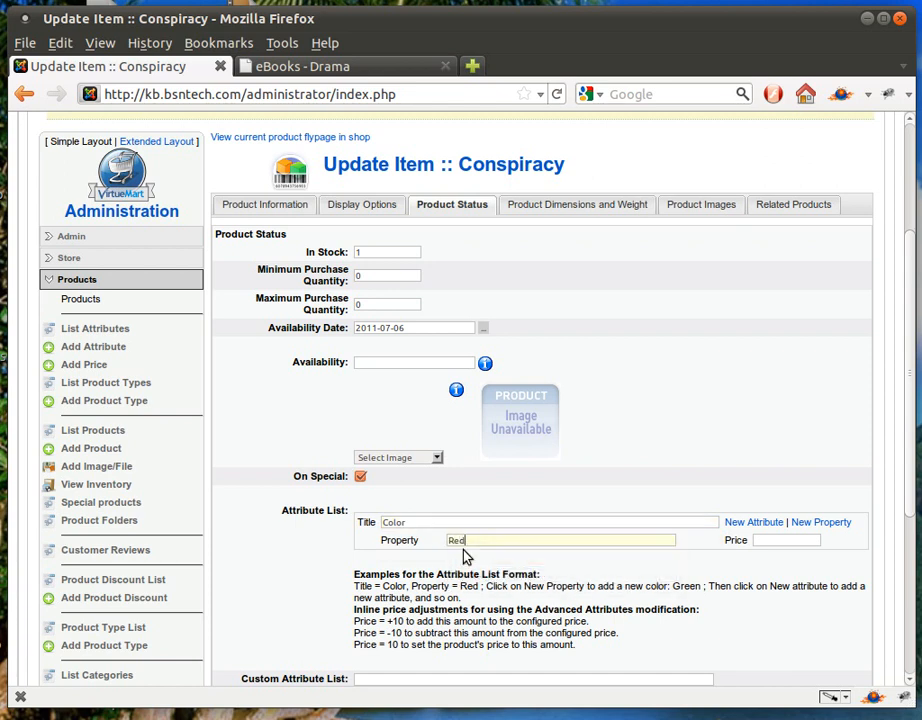
left_click(773, 543)
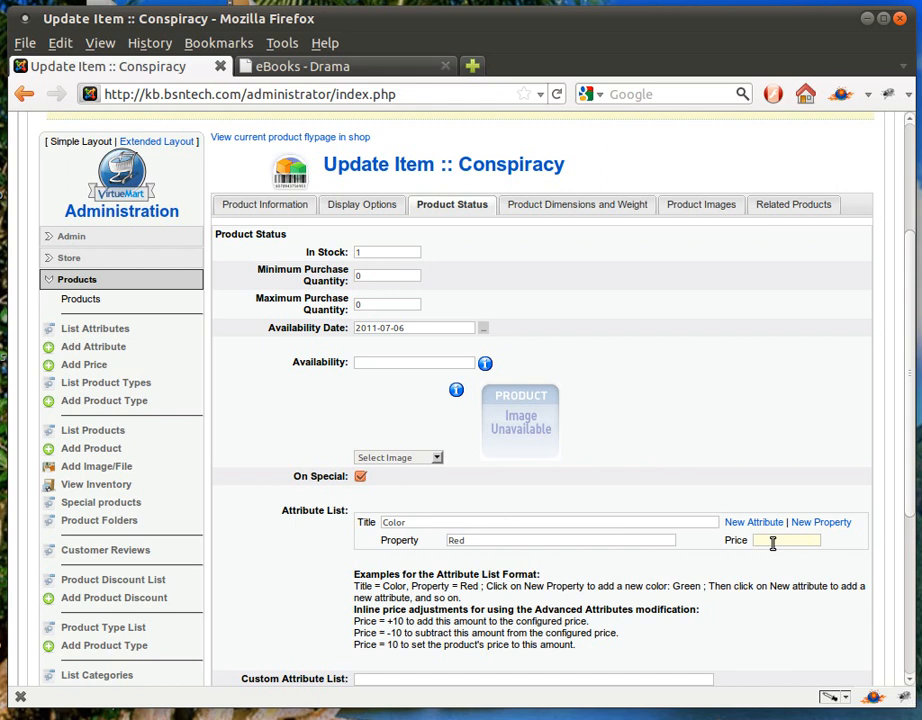
type("0.00")
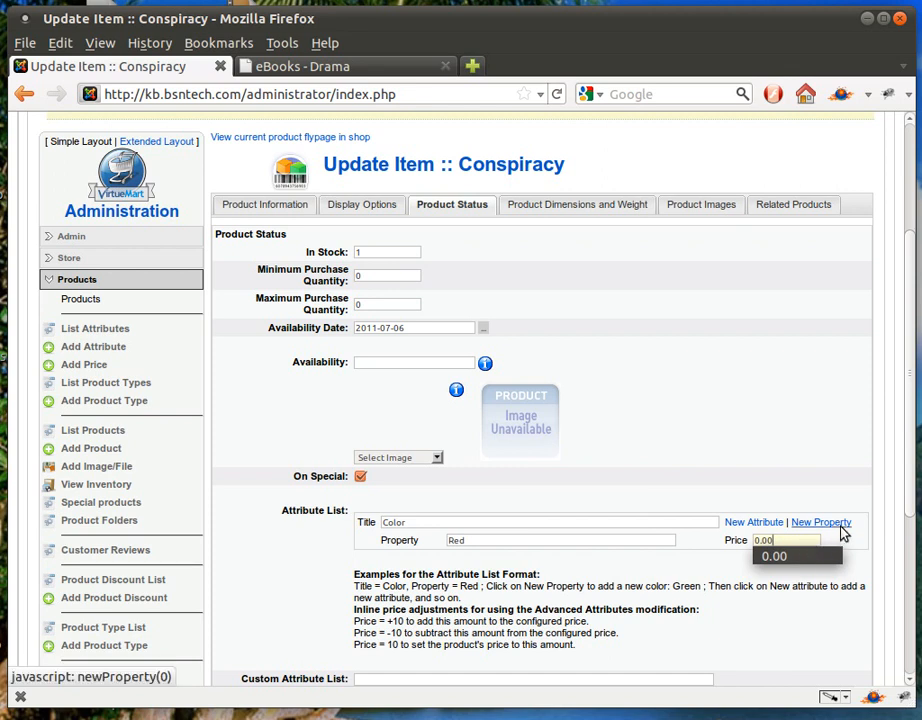
Add Color properties Black at +1.00 and White at -1.00
left_click(821, 522)
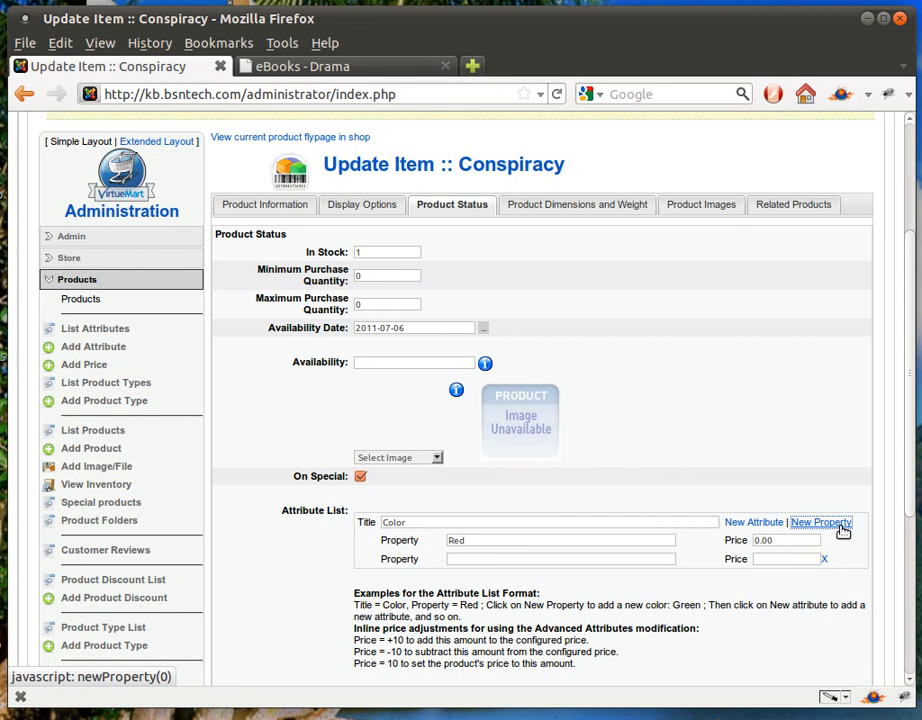
left_click(476, 559)
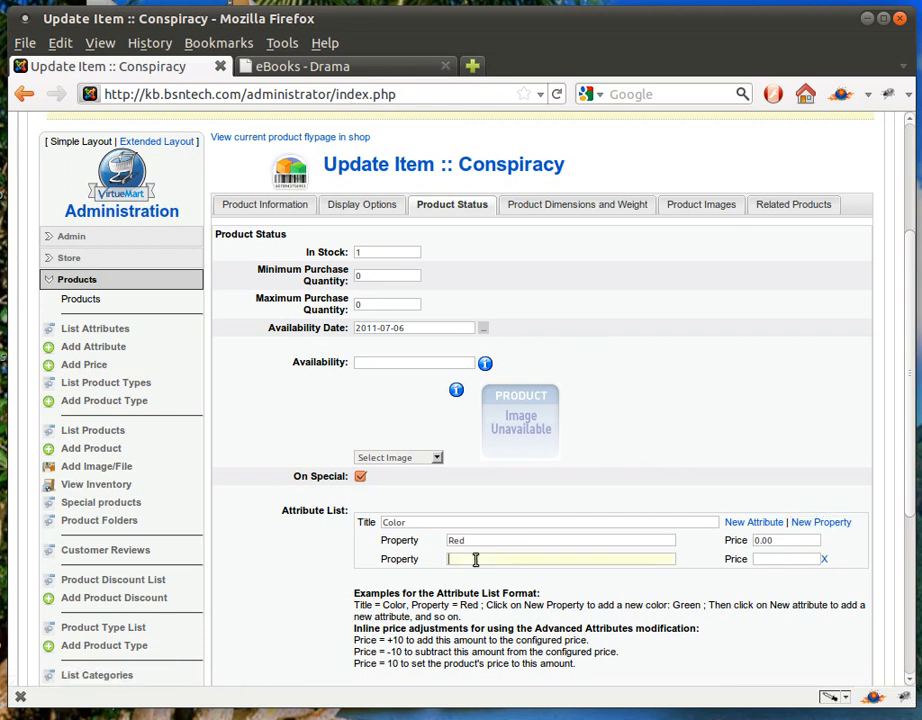
type("bla")
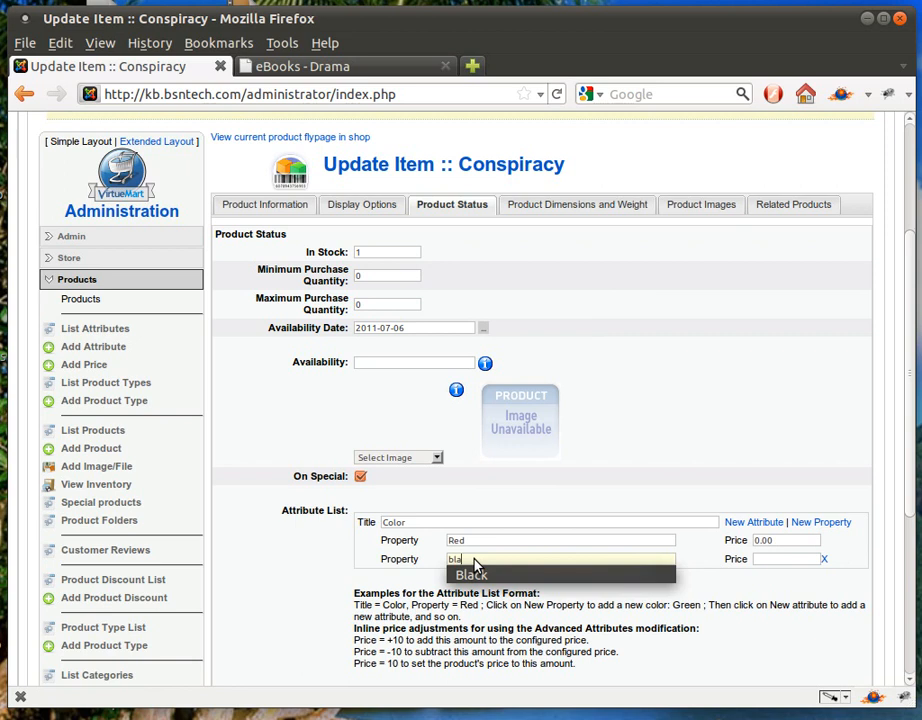
left_click(758, 559)
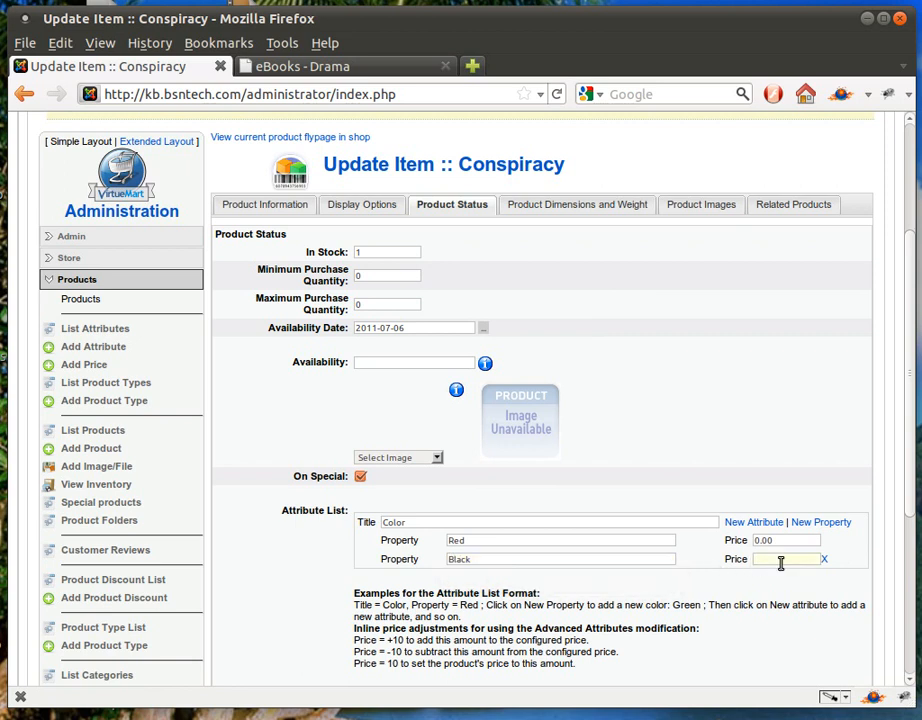
type("+1.00")
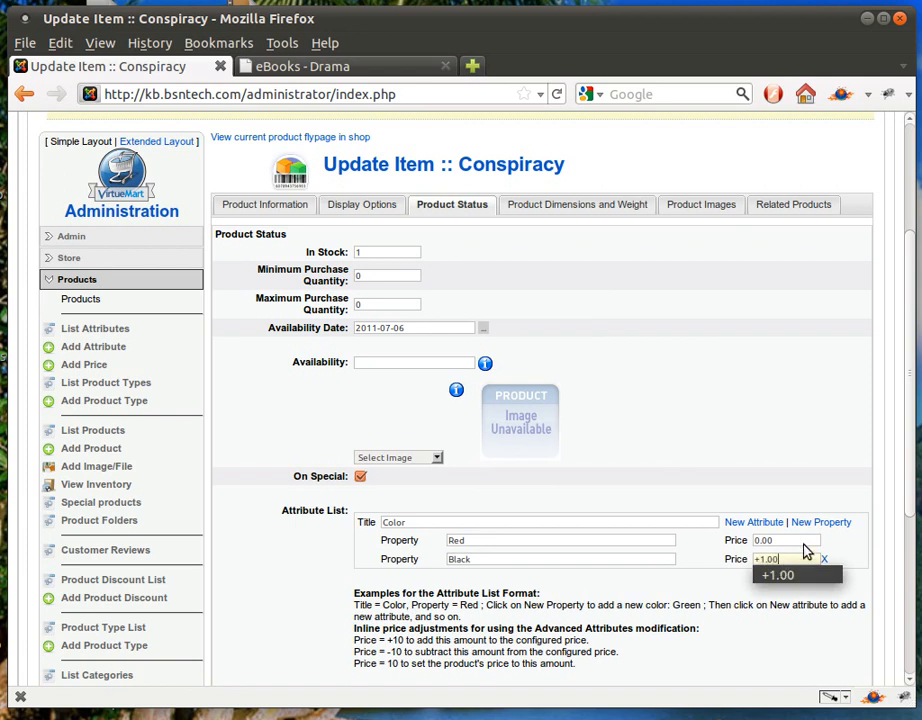
left_click(815, 522)
left_click(501, 578)
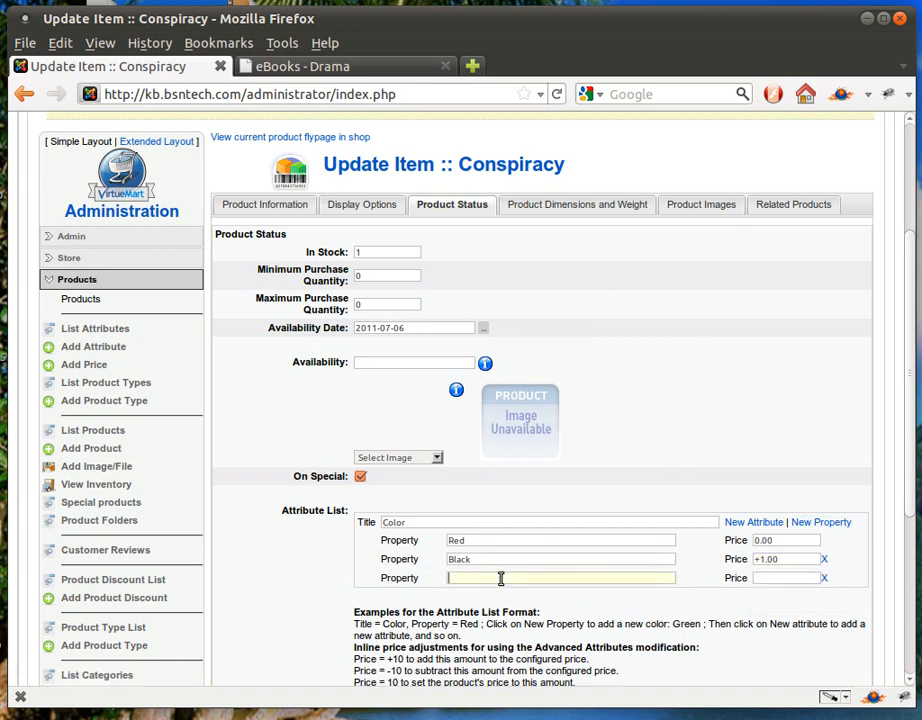
type("White")
left_click(774, 578)
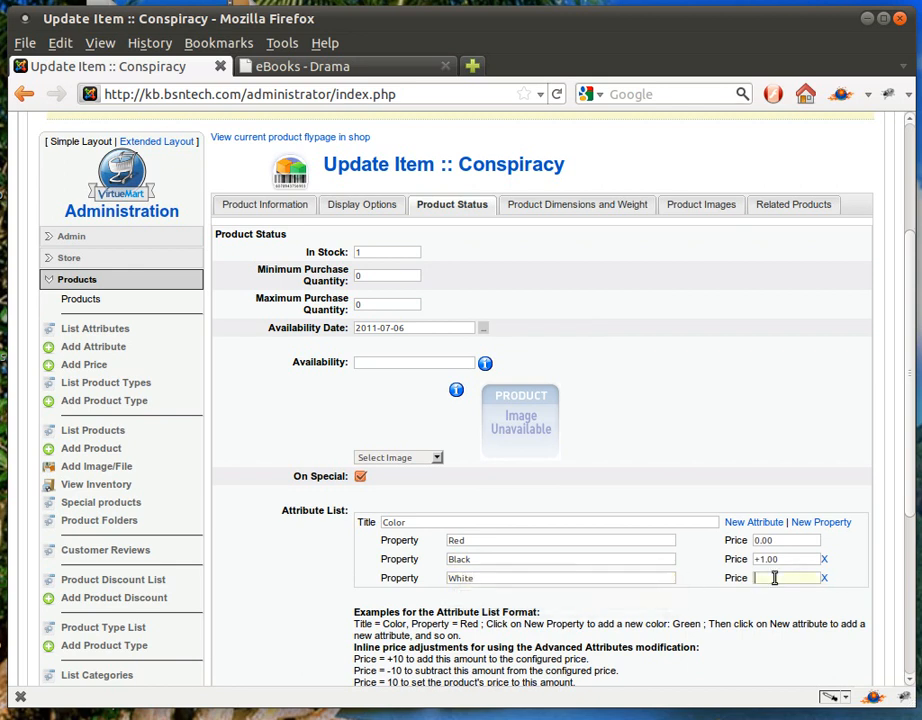
type("-")
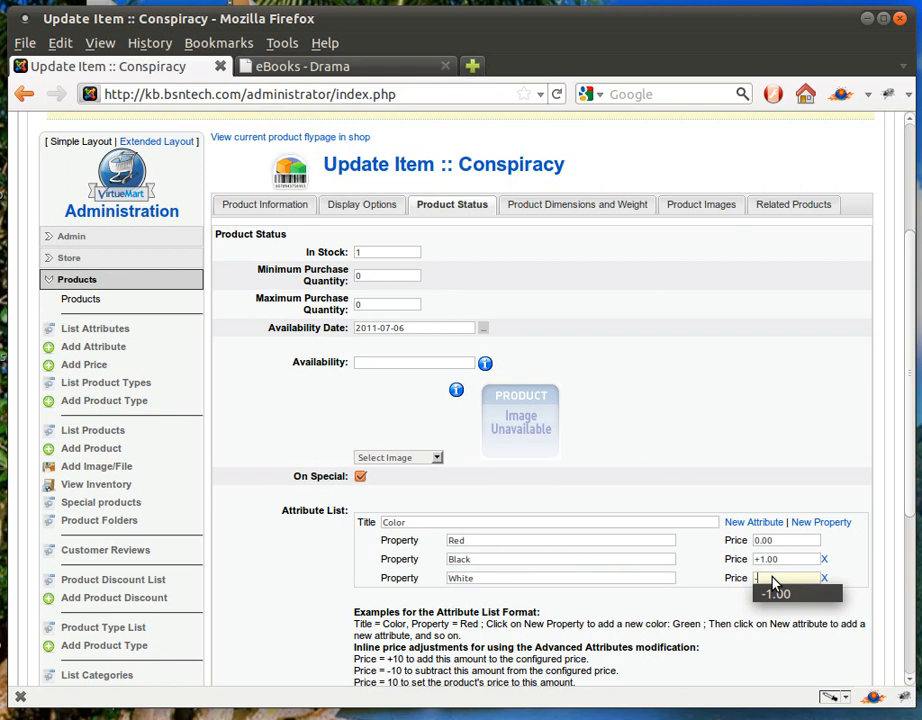
type("1.00")
left_click(735, 579)
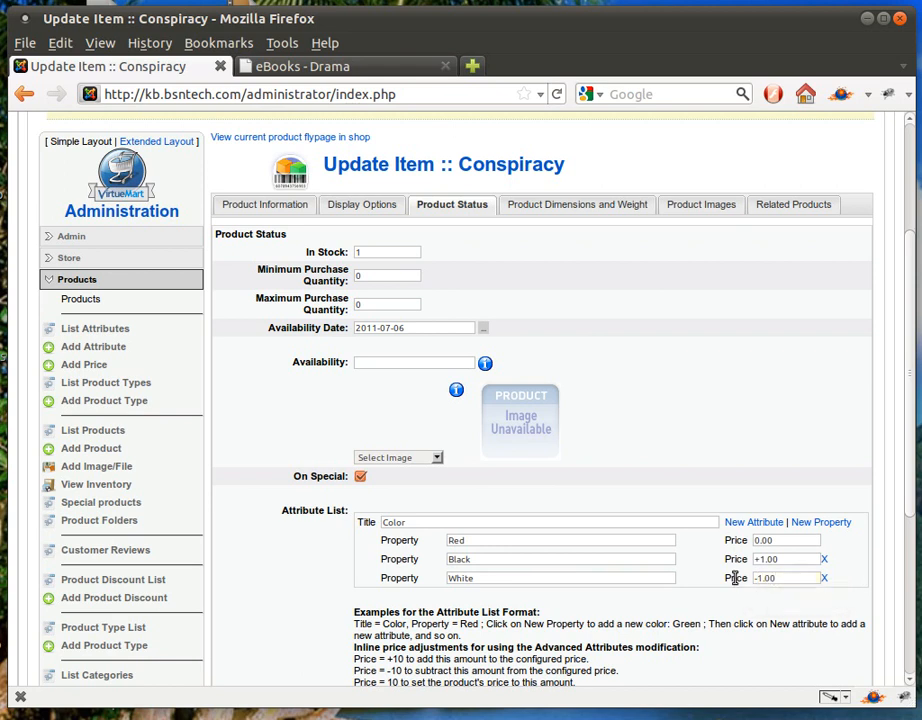
Add a second attribute, Size, with a first property Small at 0.00
left_click(752, 523)
left_click(496, 622)
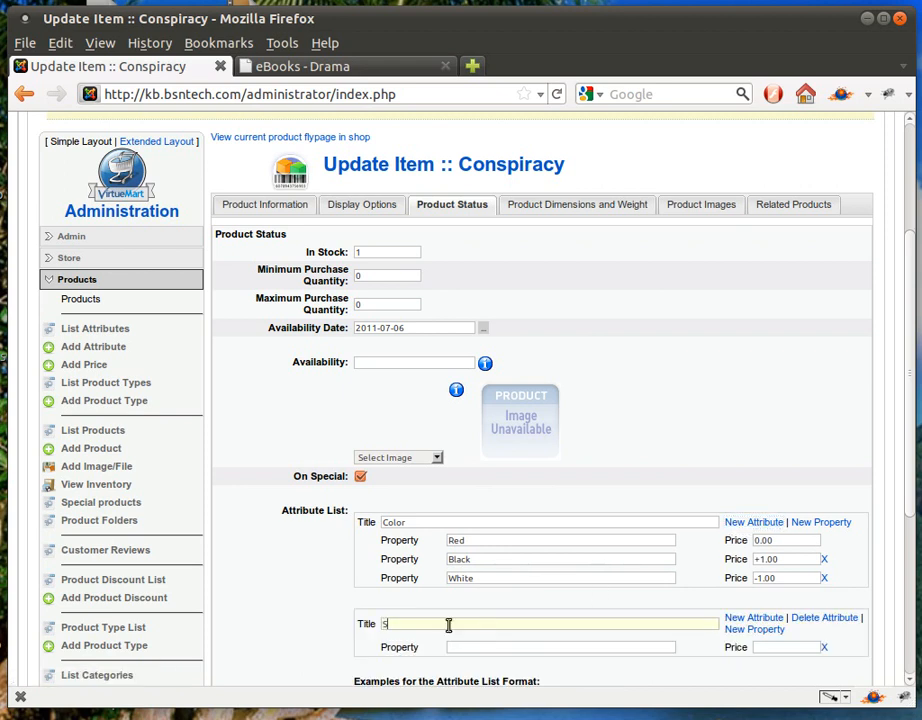
type("Siz")
left_click(447, 638)
left_click(453, 647)
type("Small")
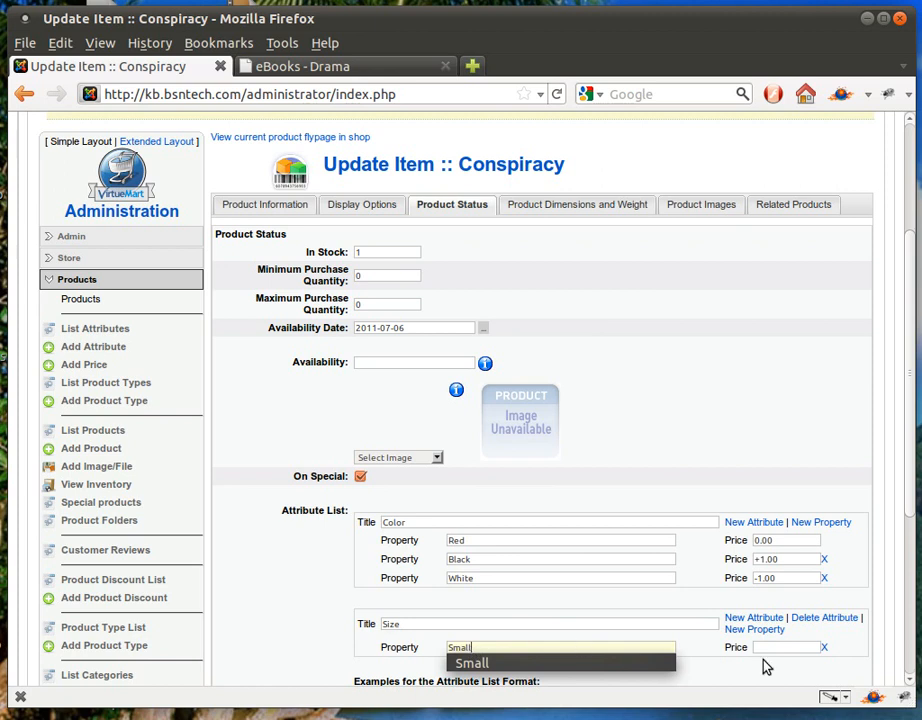
left_click(787, 648)
type("0.00")
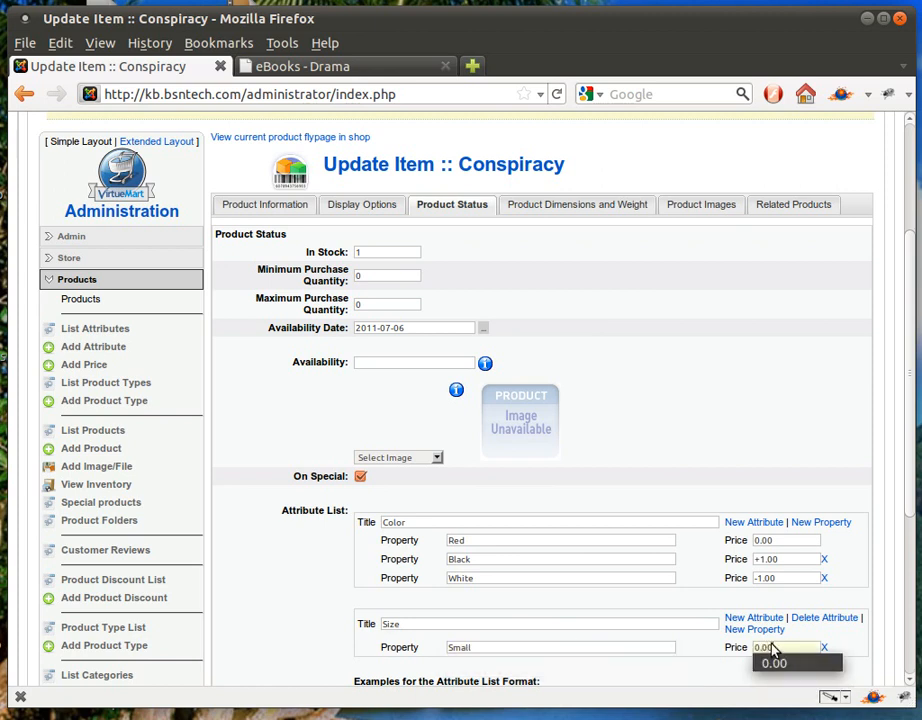
Add a Medium size property priced at 0.00
left_click(755, 630)
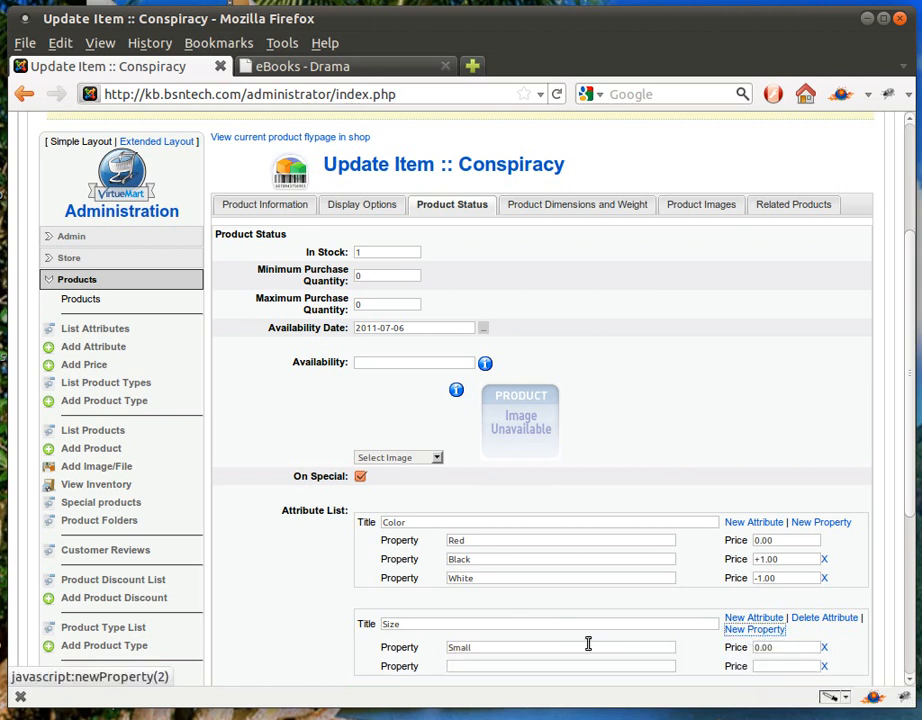
left_click(500, 667)
type("Medium")
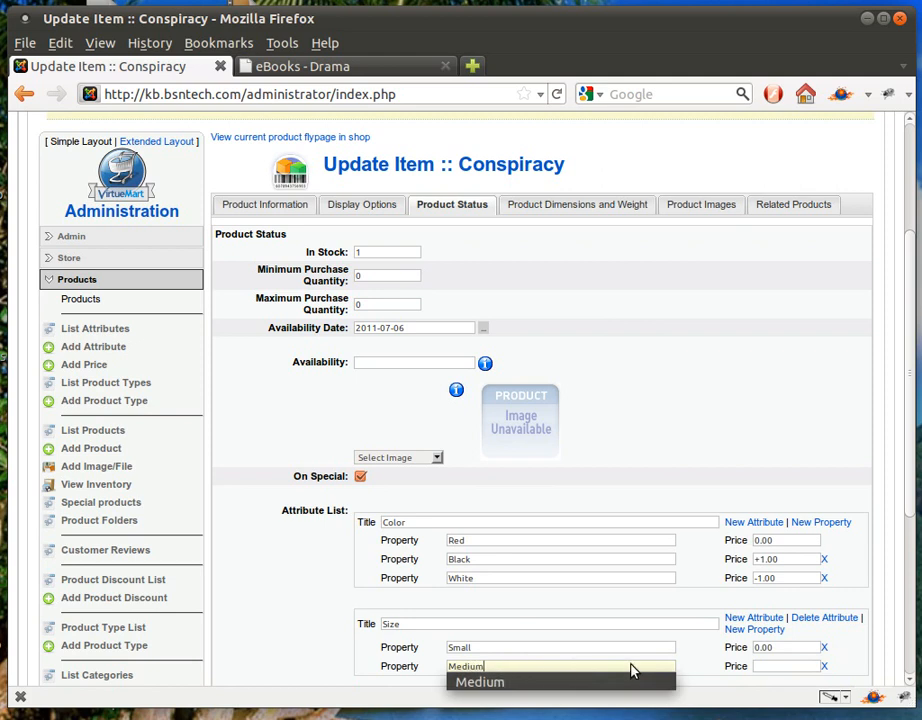
left_click(763, 666)
type("0")
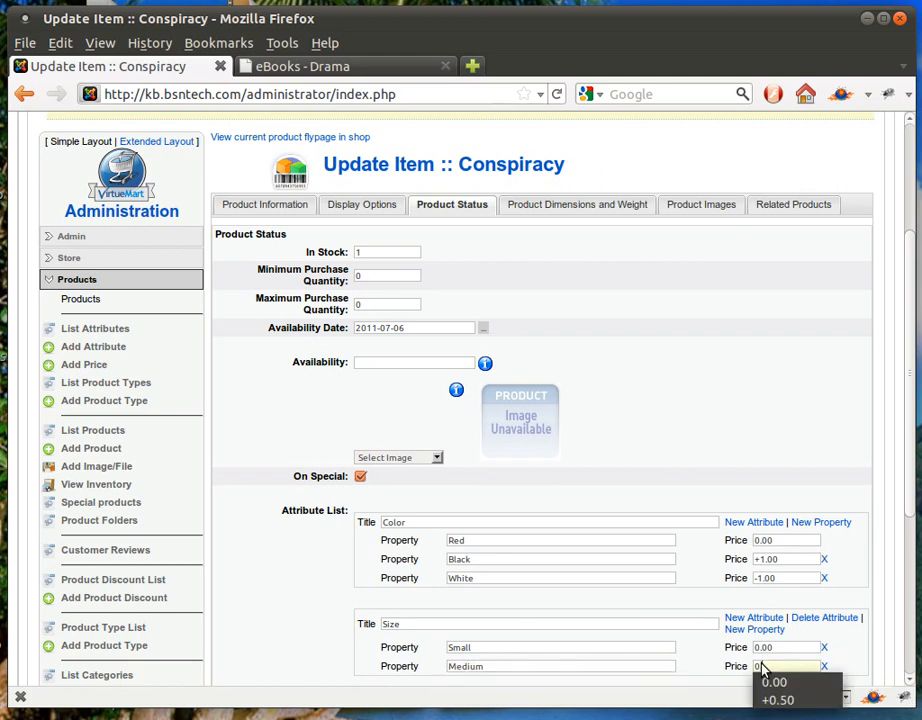
left_click(772, 682)
Add a Large size property priced at +1.00, then return to the top of the form
scroll(720, 660, "down", 1)
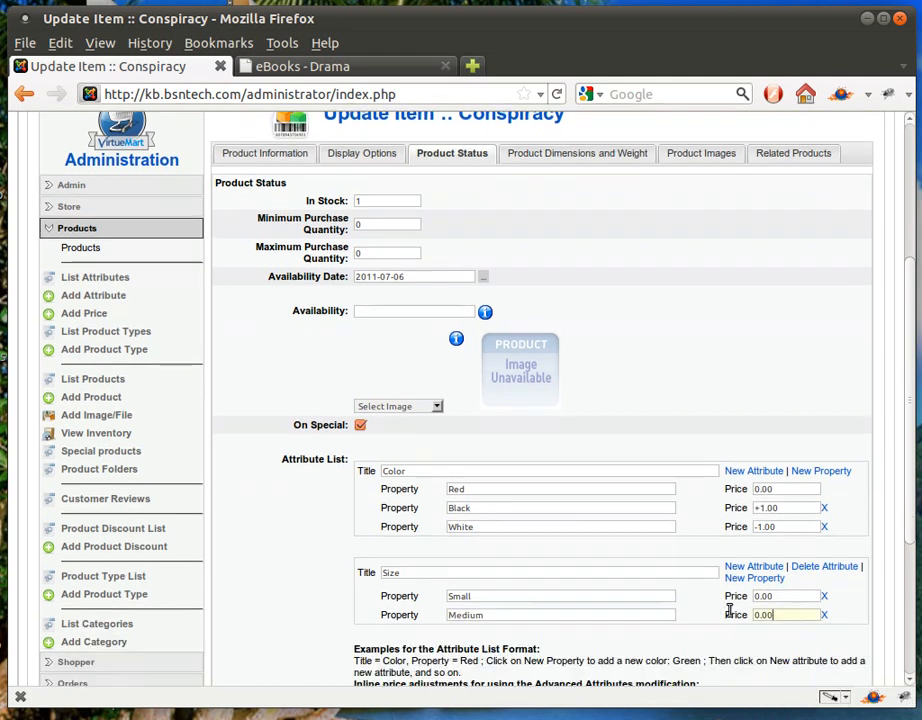
left_click(748, 580)
left_click(527, 636)
type("S")
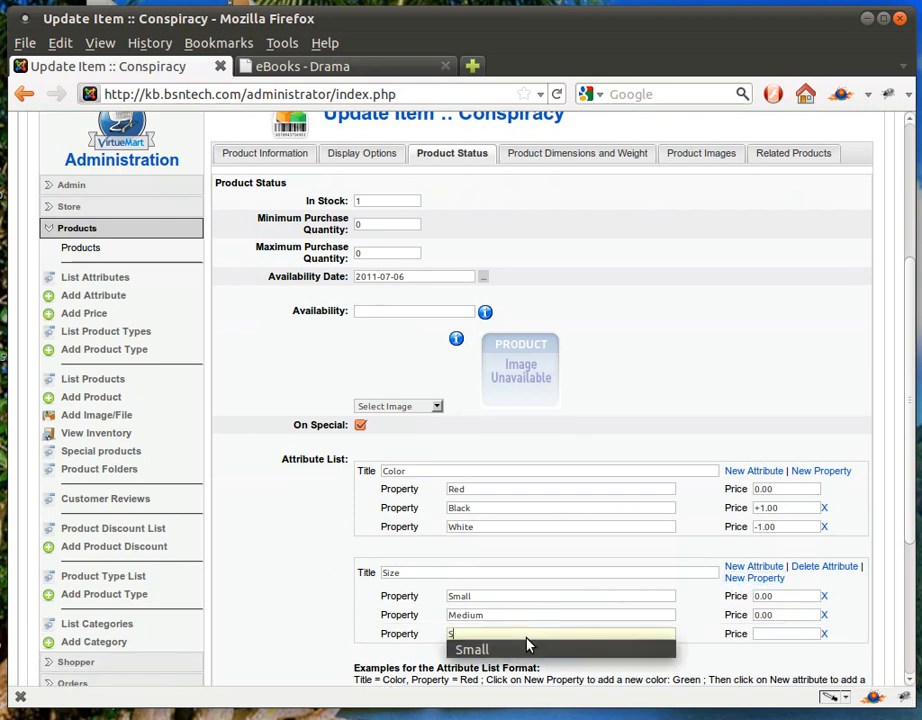
key("BackSpace")
type("Large")
left_click(783, 634)
type("+1.00")
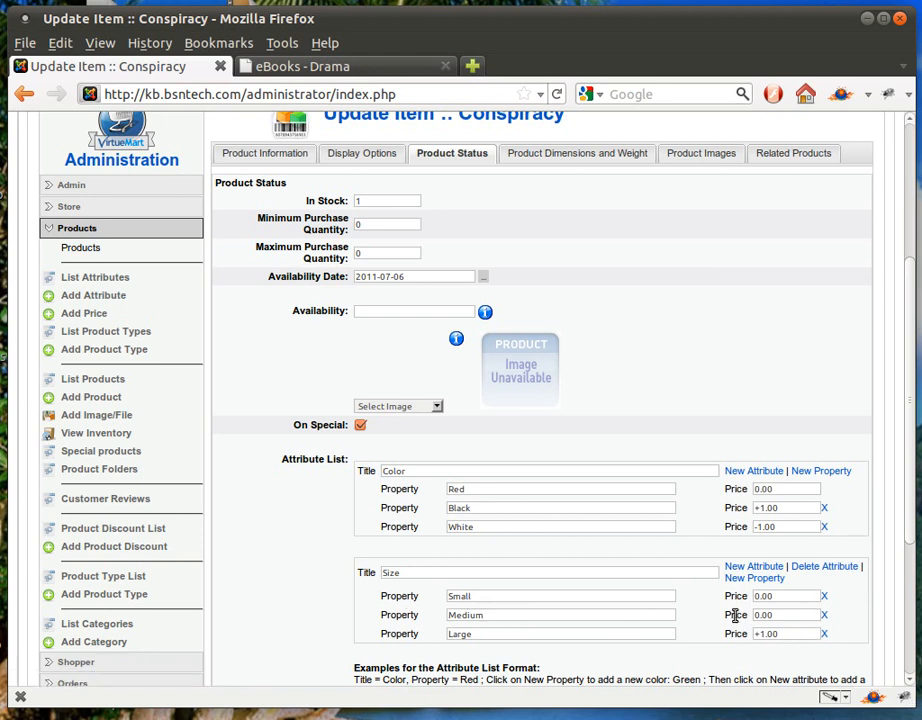
scroll(700, 613, "up", 1)
scroll(790, 467, "up", 4)
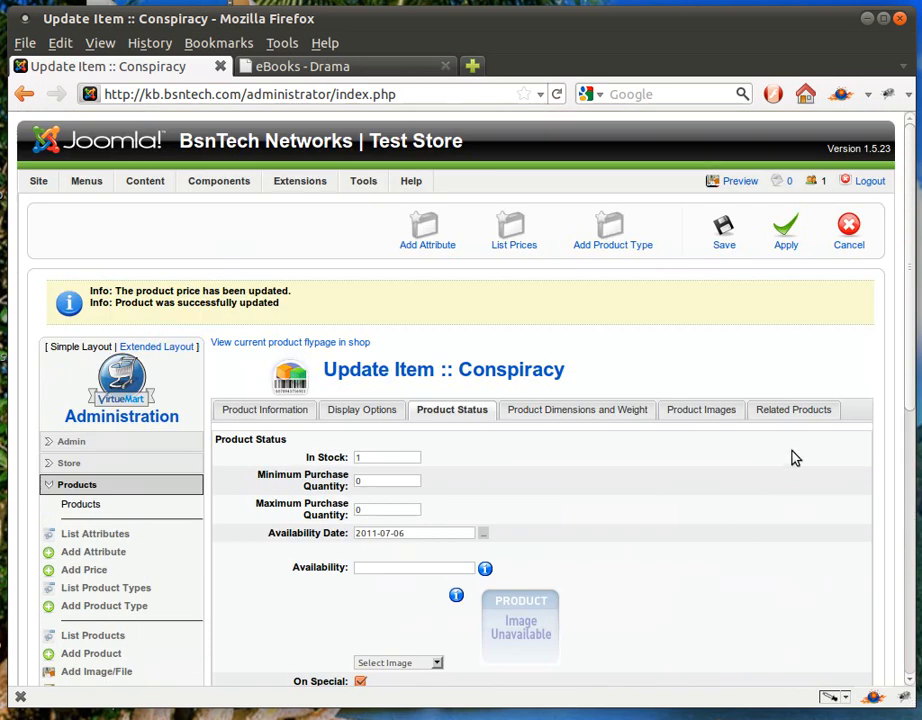
Apply the attribute changes and open Conspiracy's page in the eBooks - Drama storefront
left_click(784, 240)
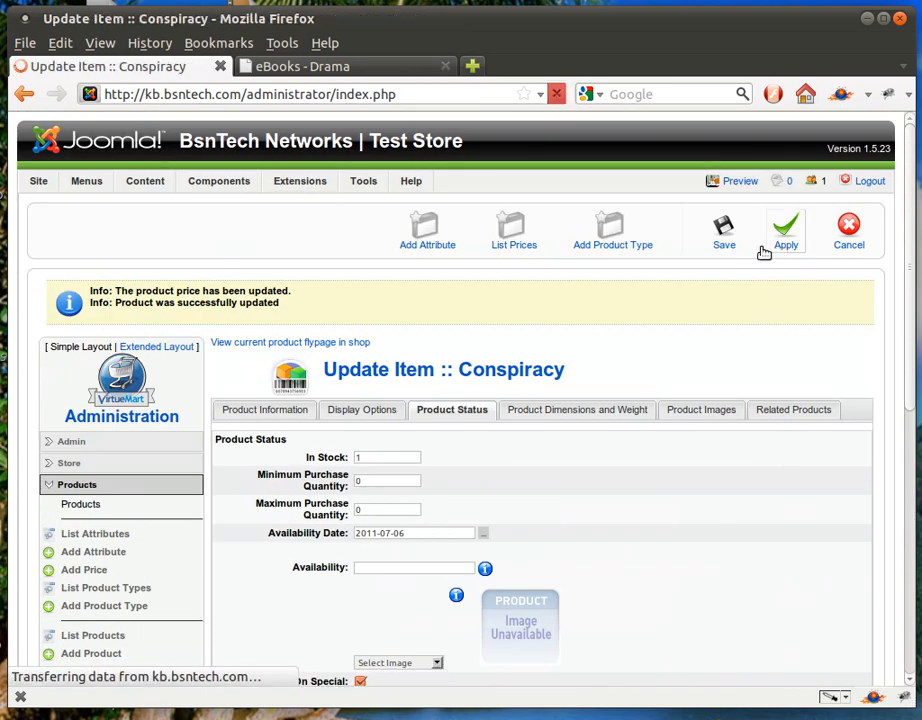
left_click(336, 70)
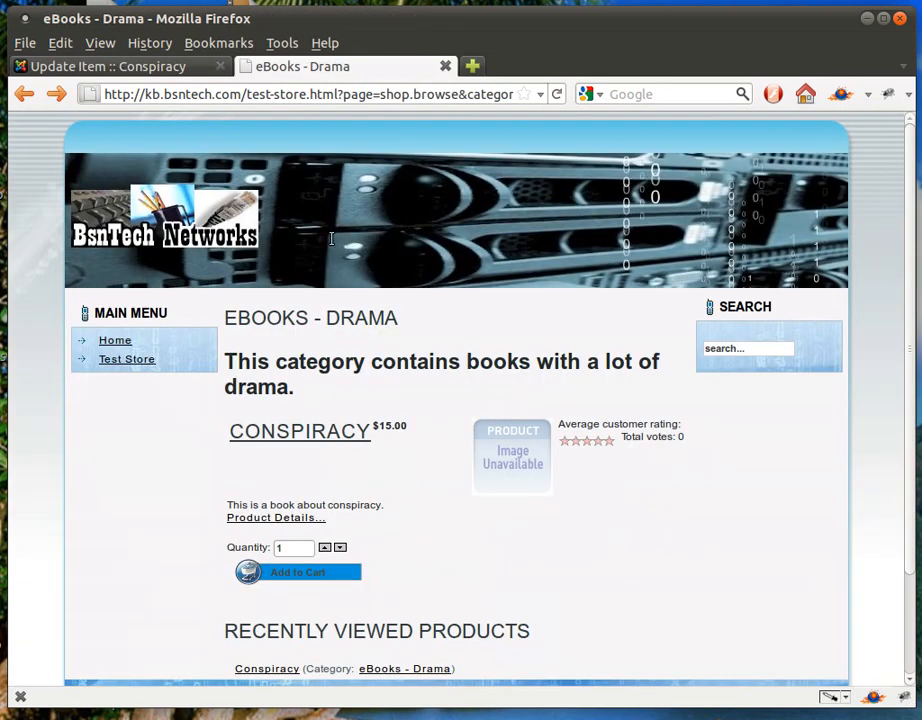
left_click(325, 428)
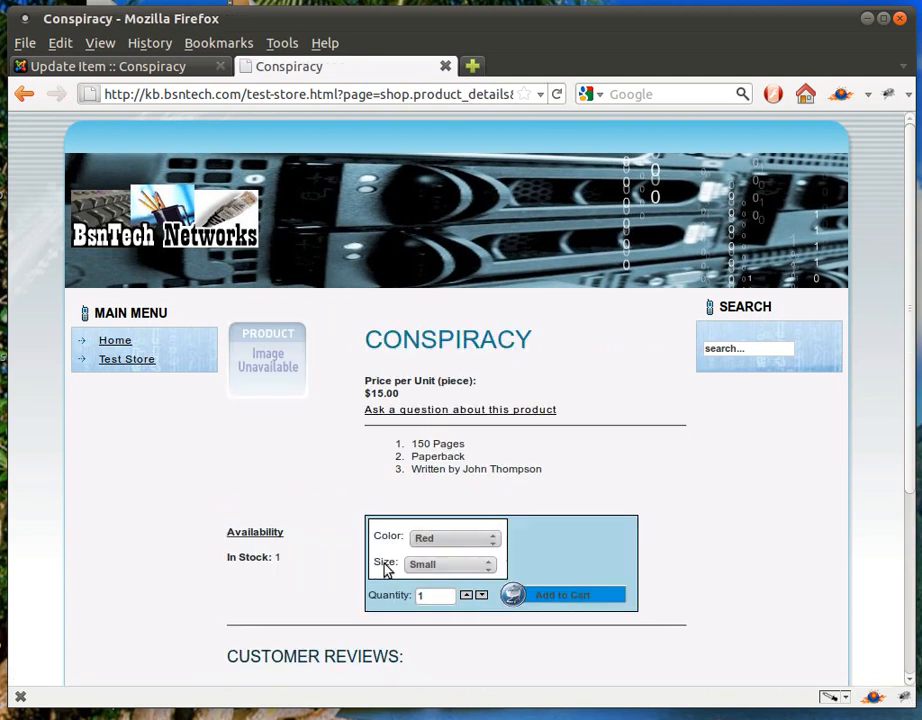
Check the Color and Size dropdown choices on the shop page, then go back to the admin
left_click(446, 541)
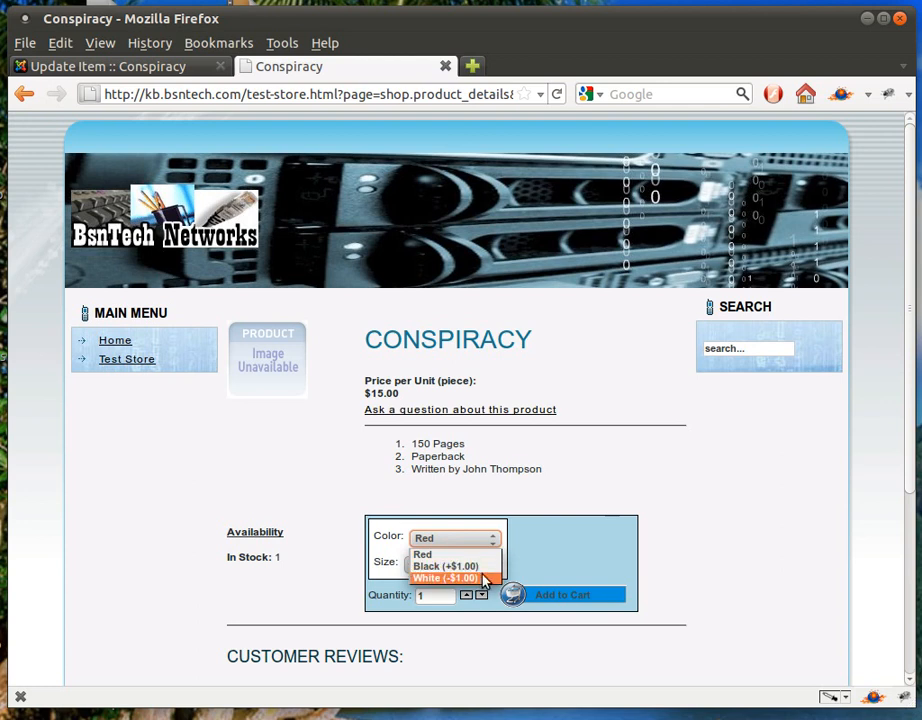
left_click(539, 573)
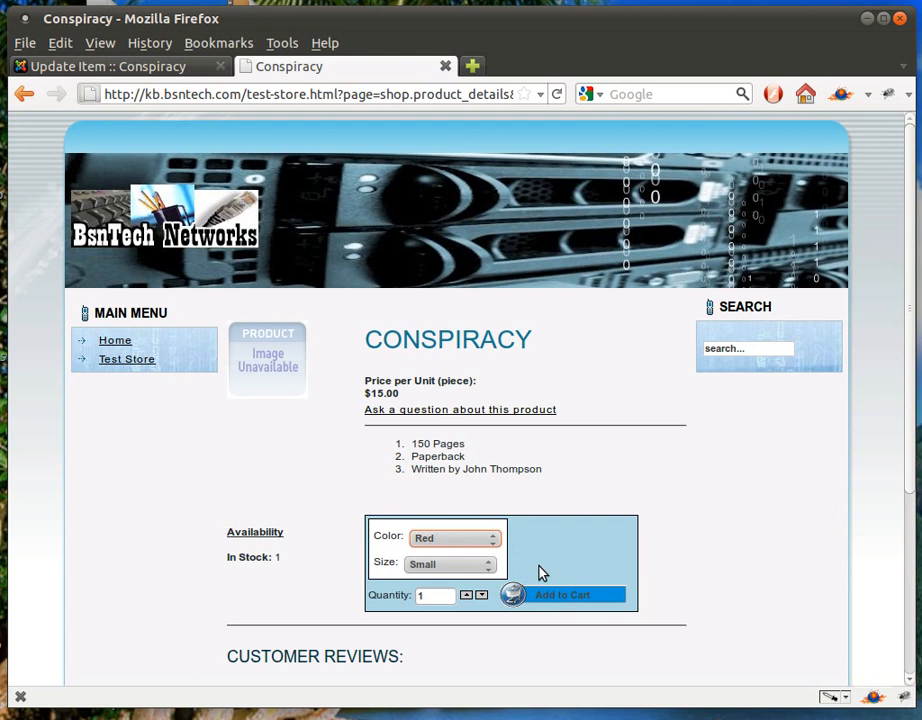
left_click(464, 568)
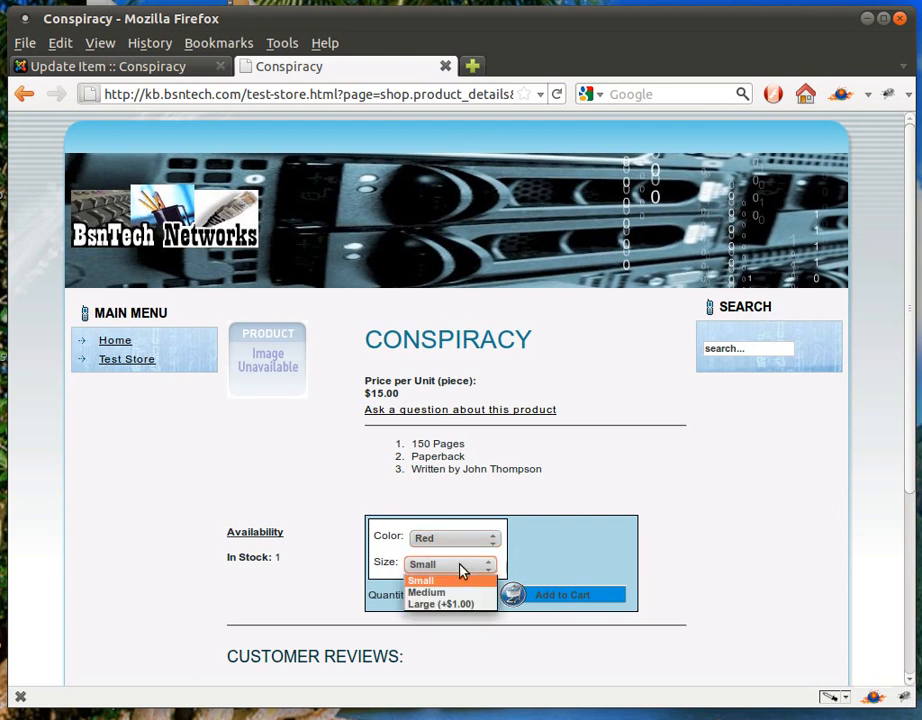
left_click(381, 583)
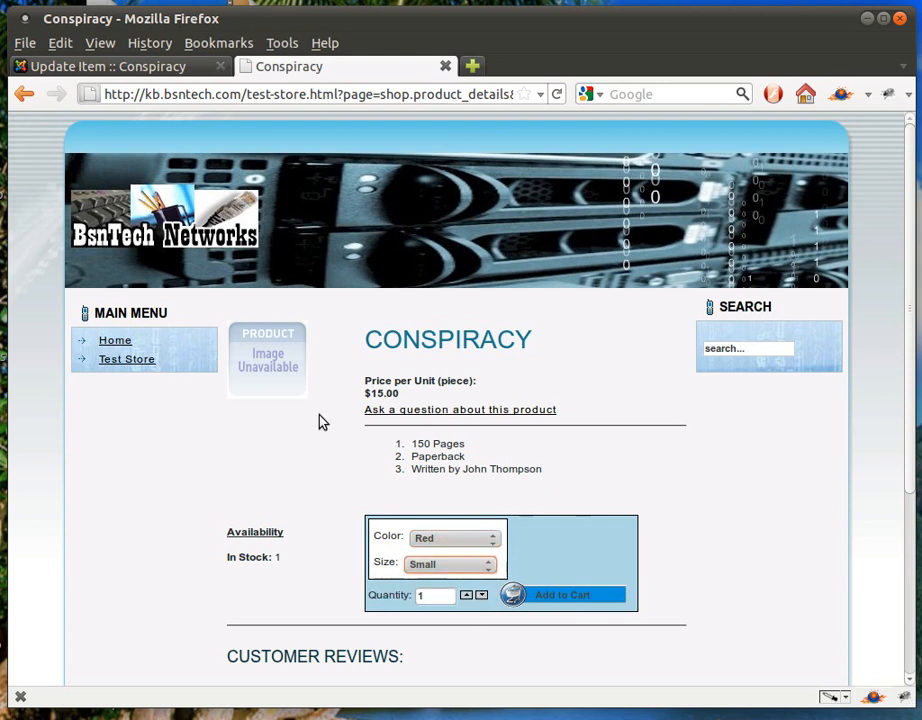
left_click(140, 66)
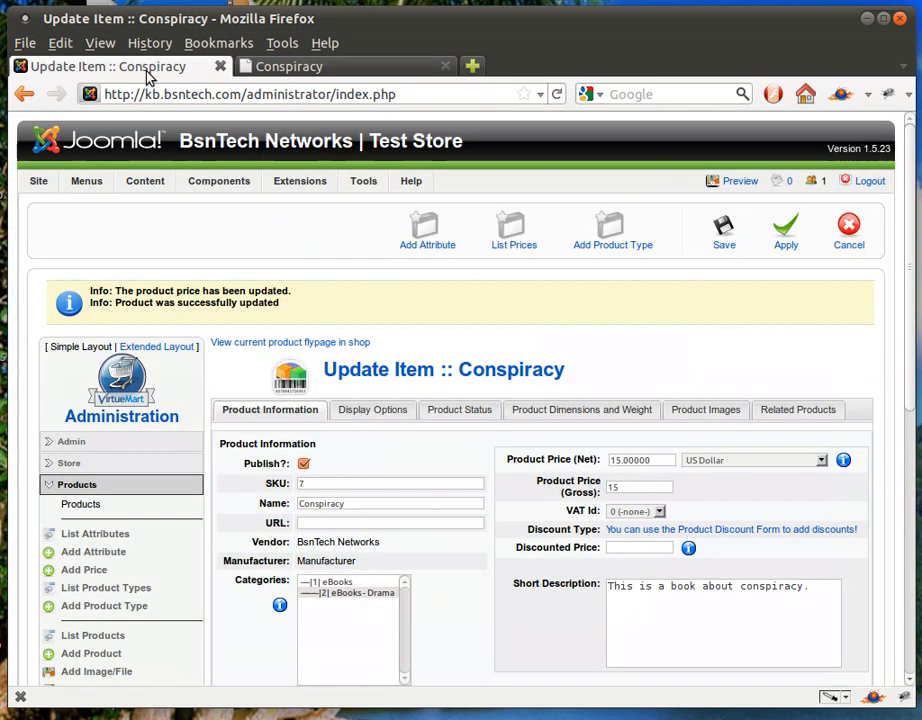
Set Conspiracy's weight to 1 on the Dimensions and Weight tab
left_click(539, 411)
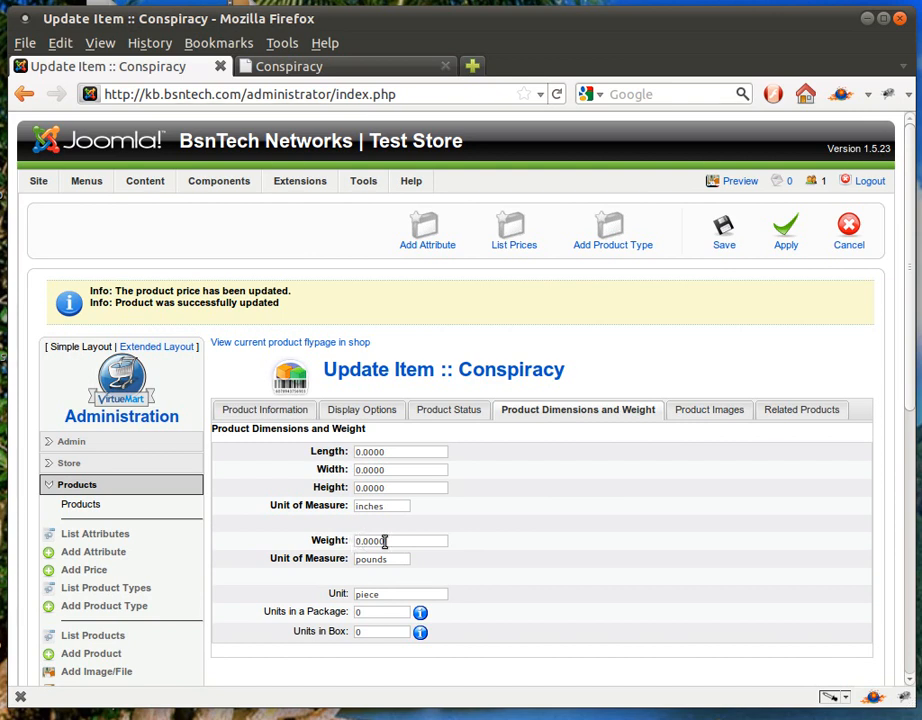
key("Delete")
type("1")
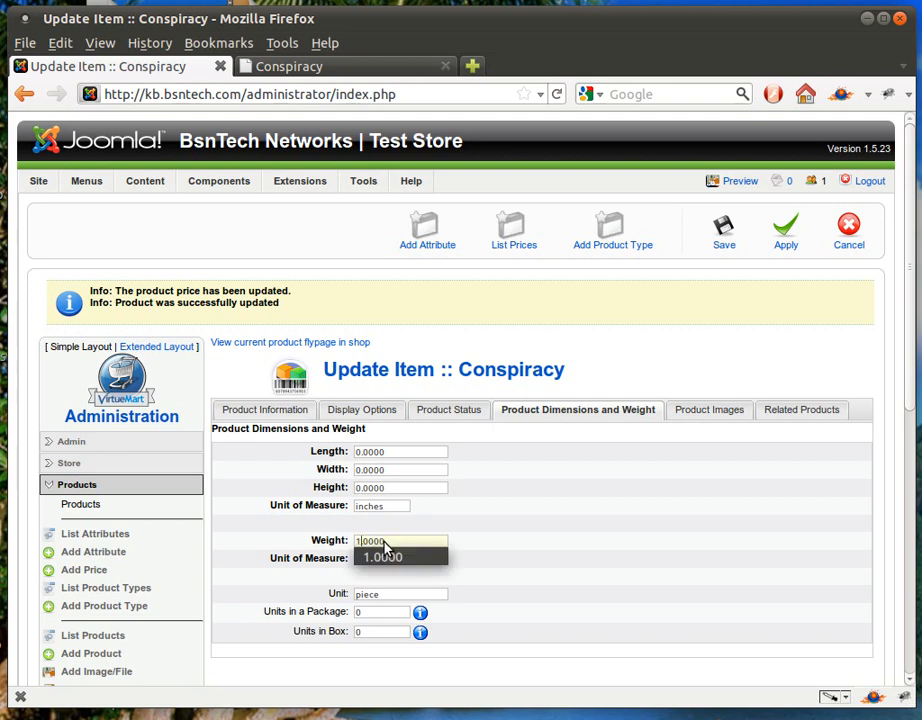
left_click(383, 555)
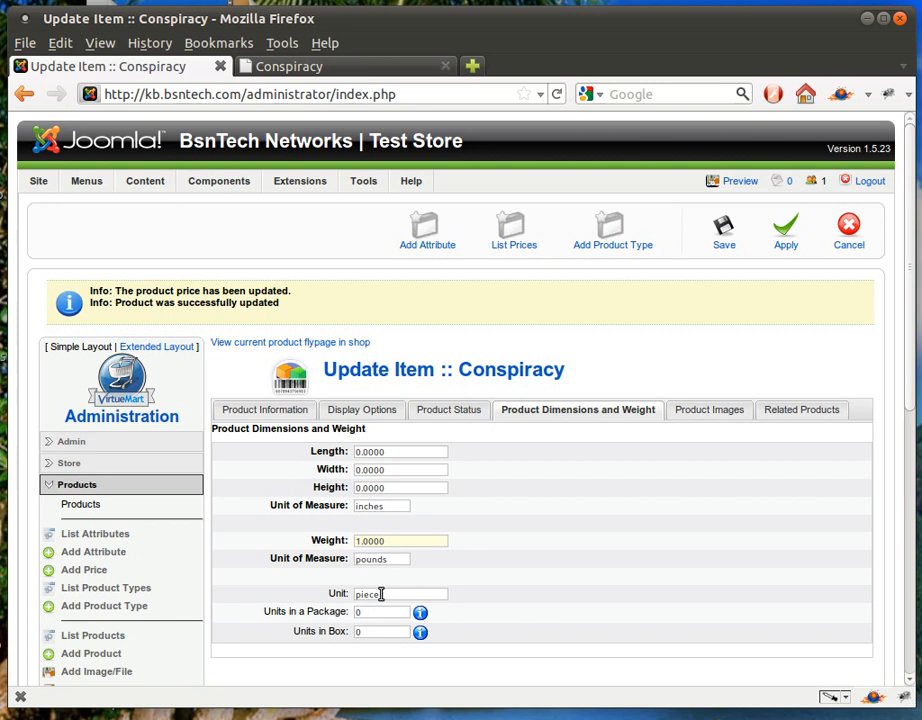
left_click(309, 70)
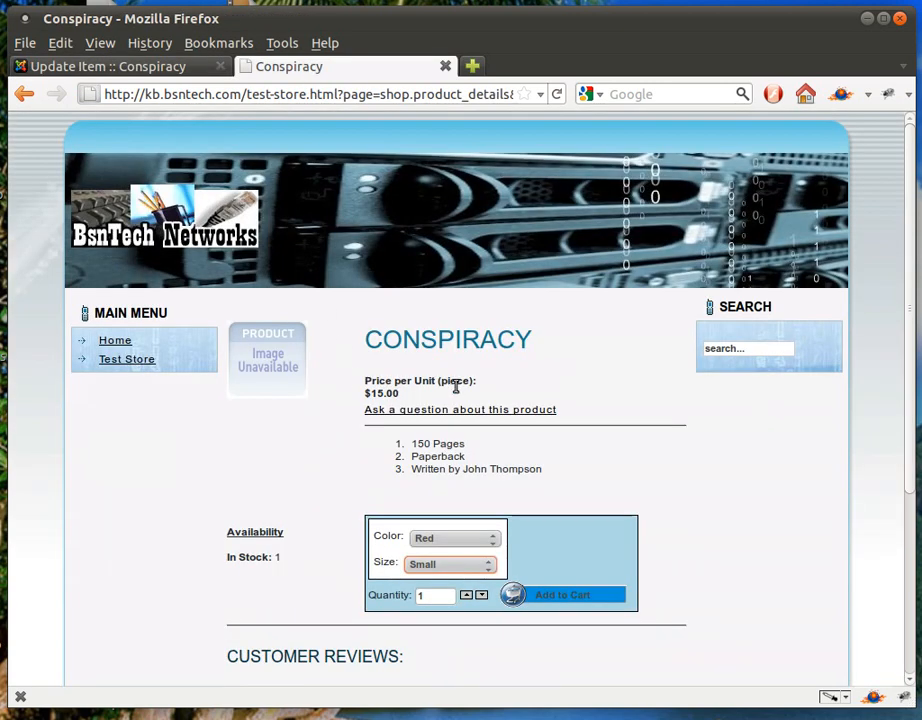
left_click(142, 70)
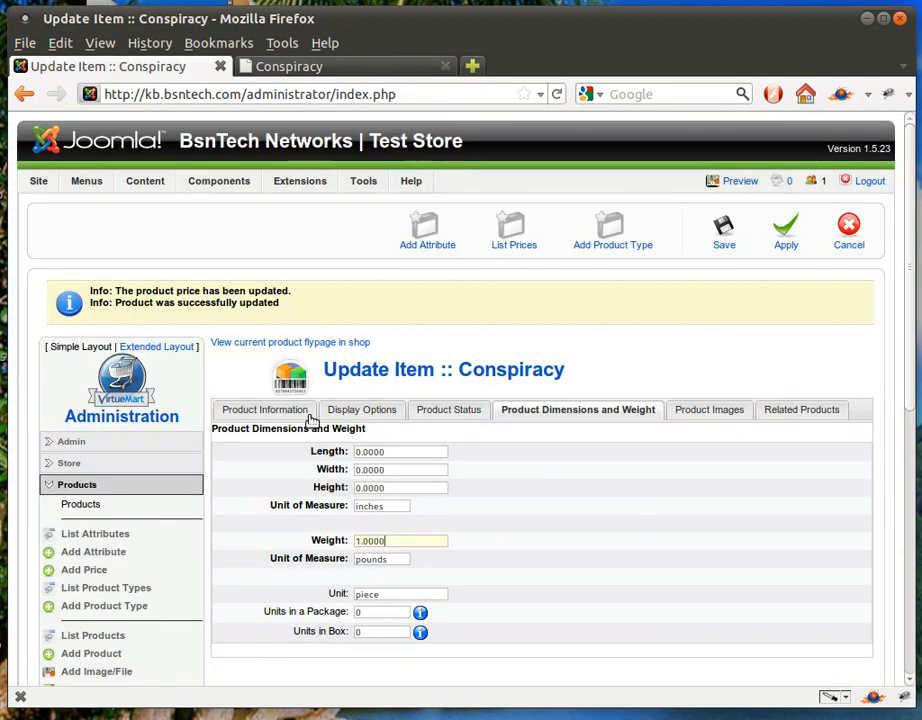
Set unit to book, 2 units per package and 5 per box, and apply
double_click(401, 593)
type("book")
double_click(377, 614)
type("2")
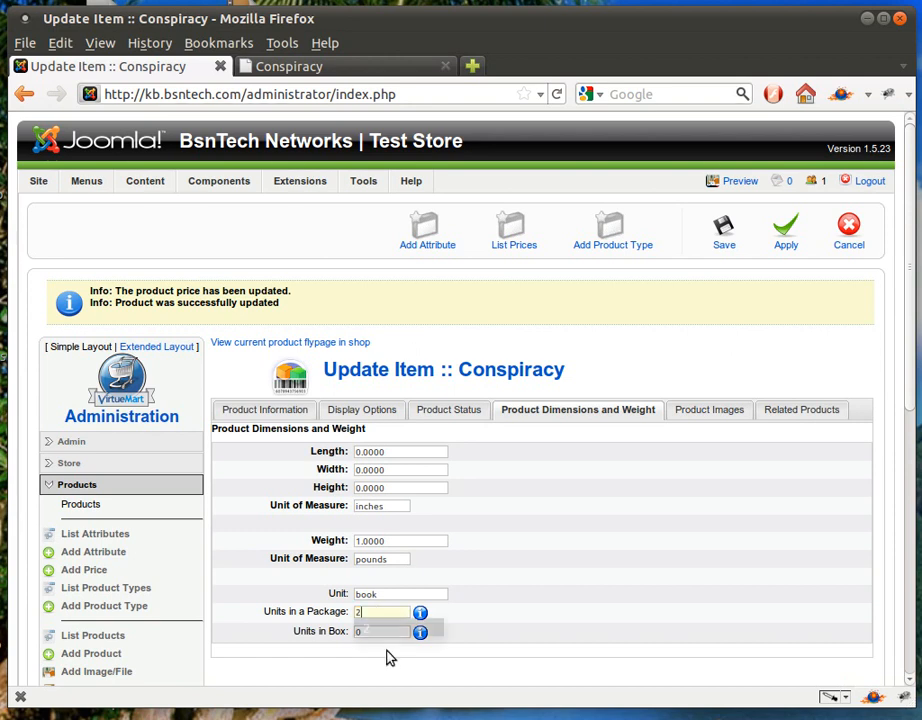
left_click(340, 635)
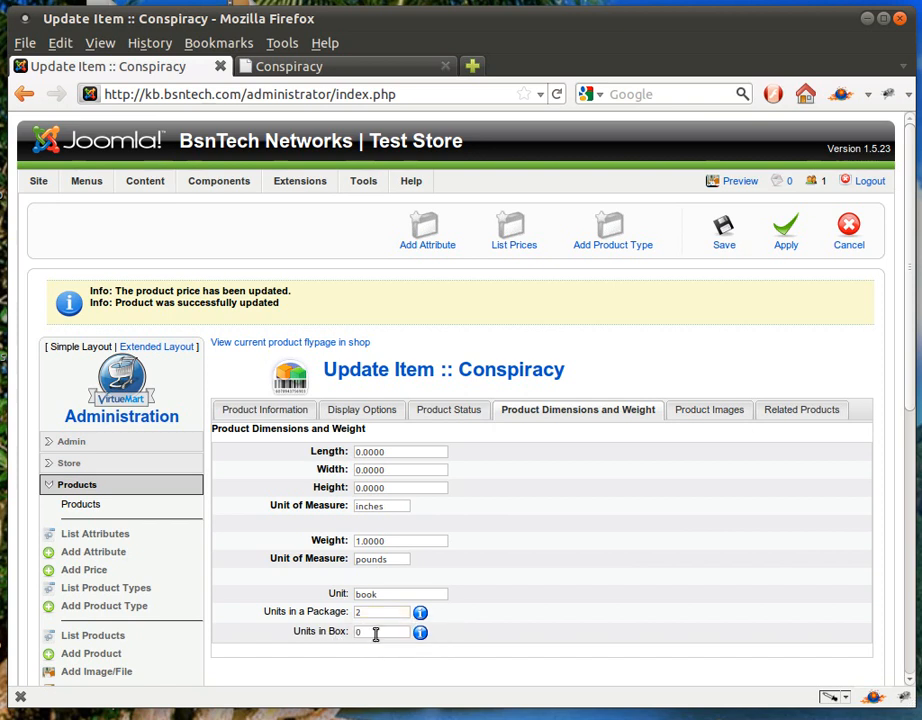
double_click(371, 631)
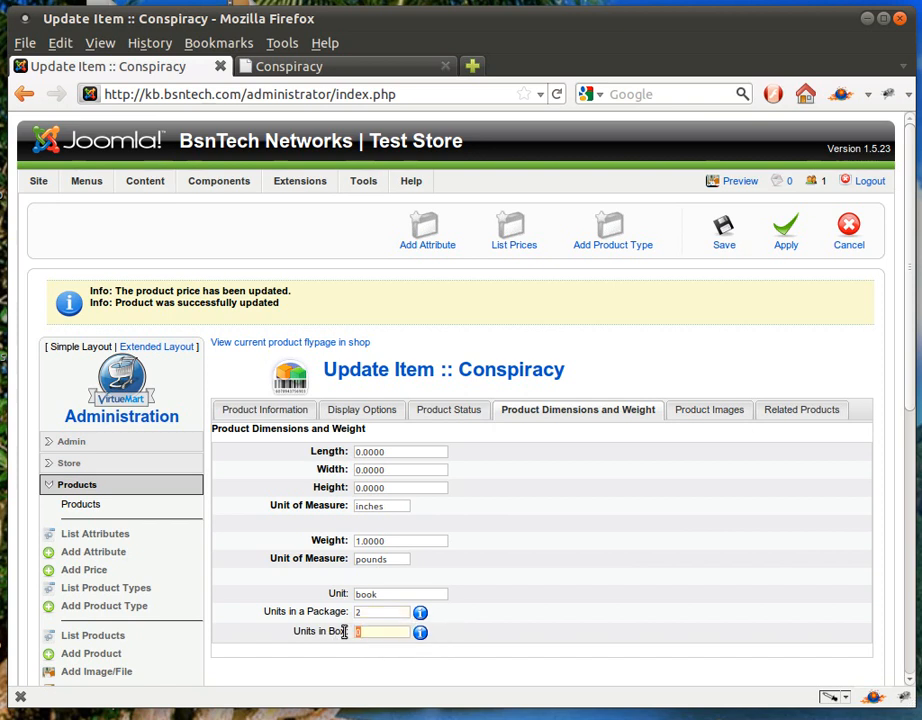
type("5")
key("BackSpace")
type("5")
left_click(782, 240)
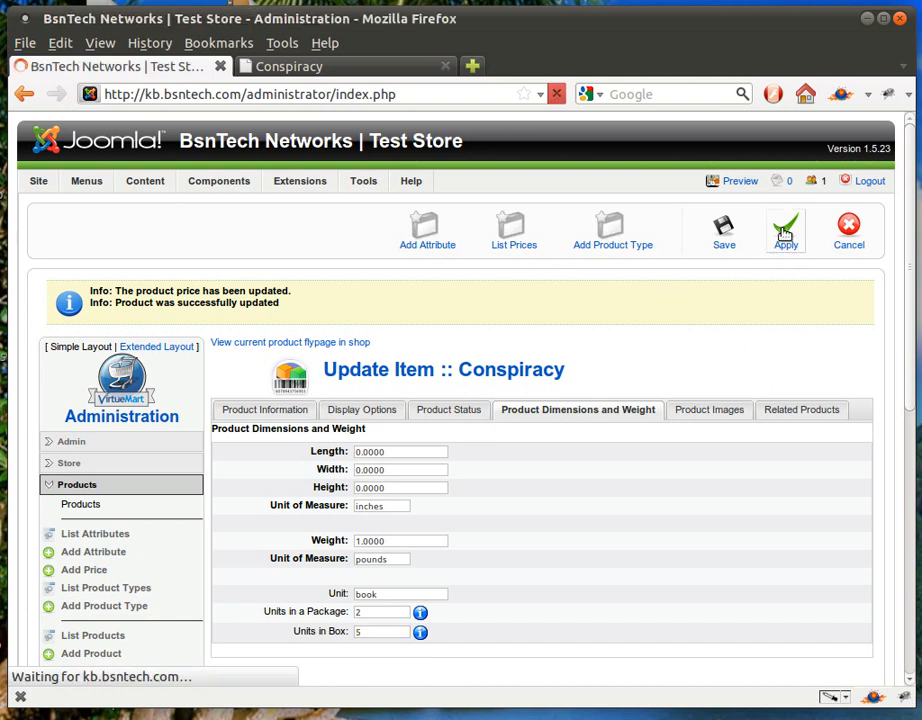
Reload the Conspiracy shop page to confirm $16.46 per book, 2 per package, 5 per box
left_click(412, 67)
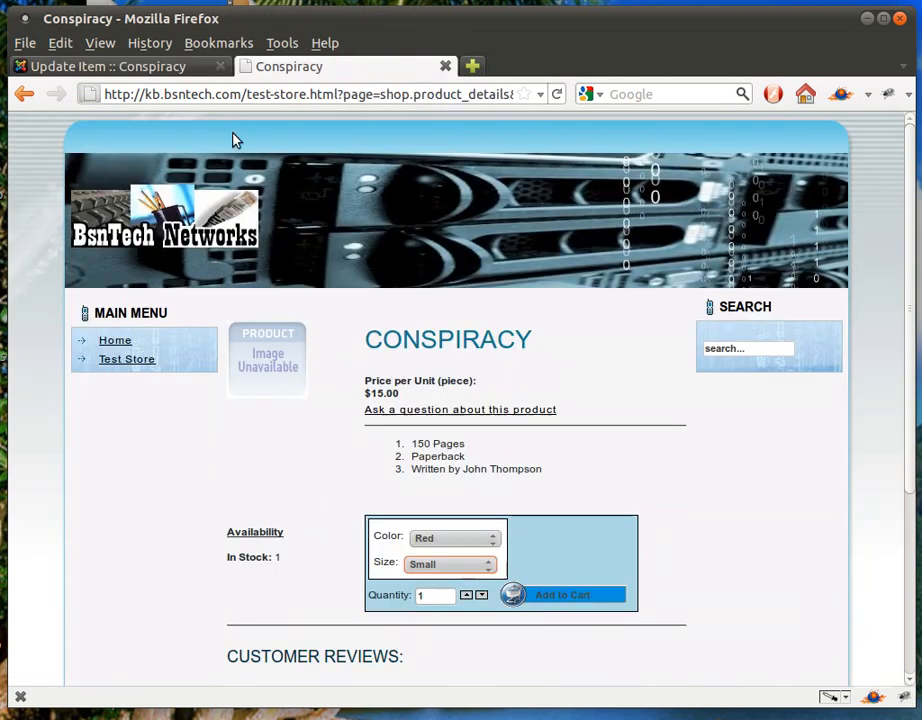
left_click(553, 94)
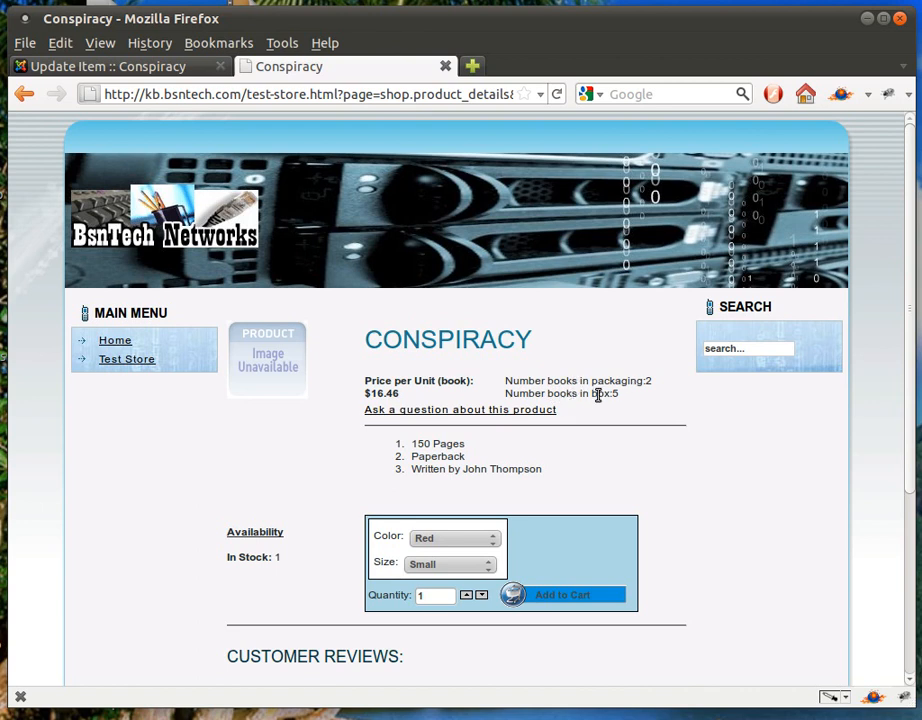
left_click(150, 74)
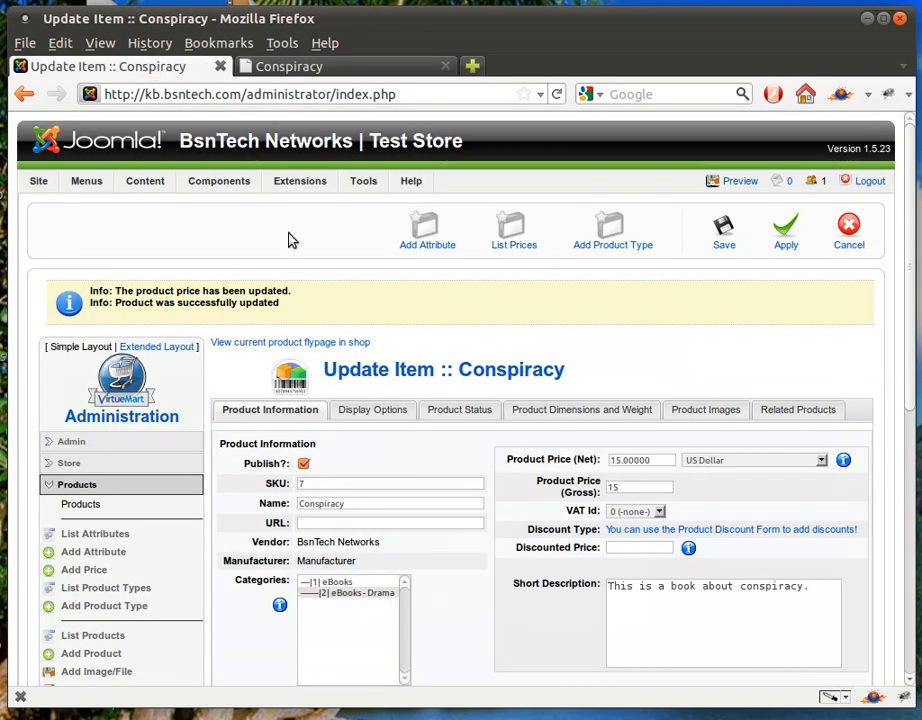
Set book.jpg as Conspiracy's full image, apply, and view the storefront tab
left_click(565, 419)
scroll(533, 498, "down", 3)
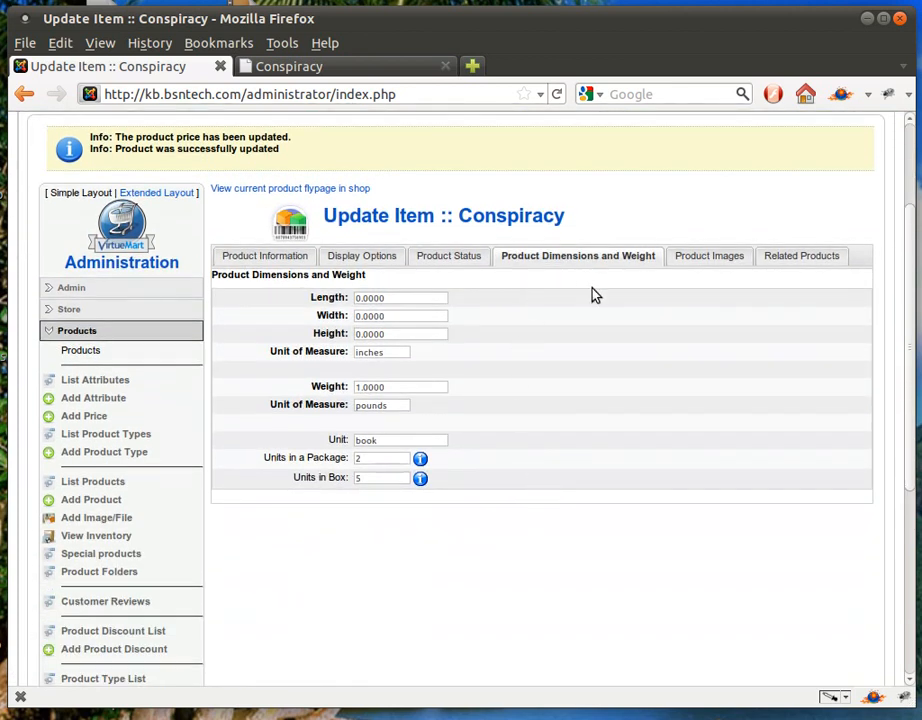
scroll(590, 285, "up", 1)
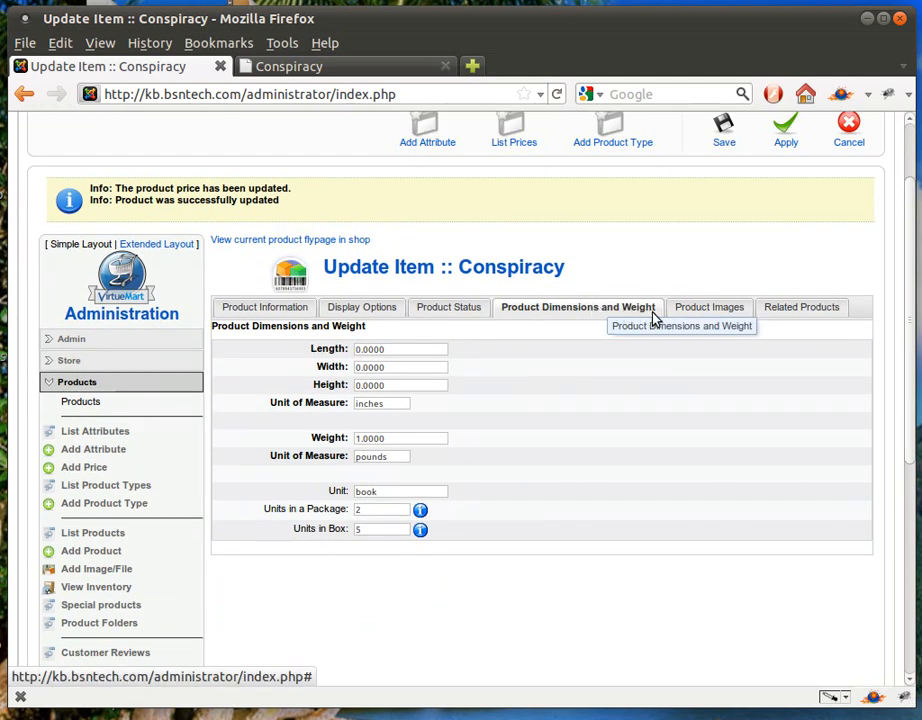
left_click(690, 310)
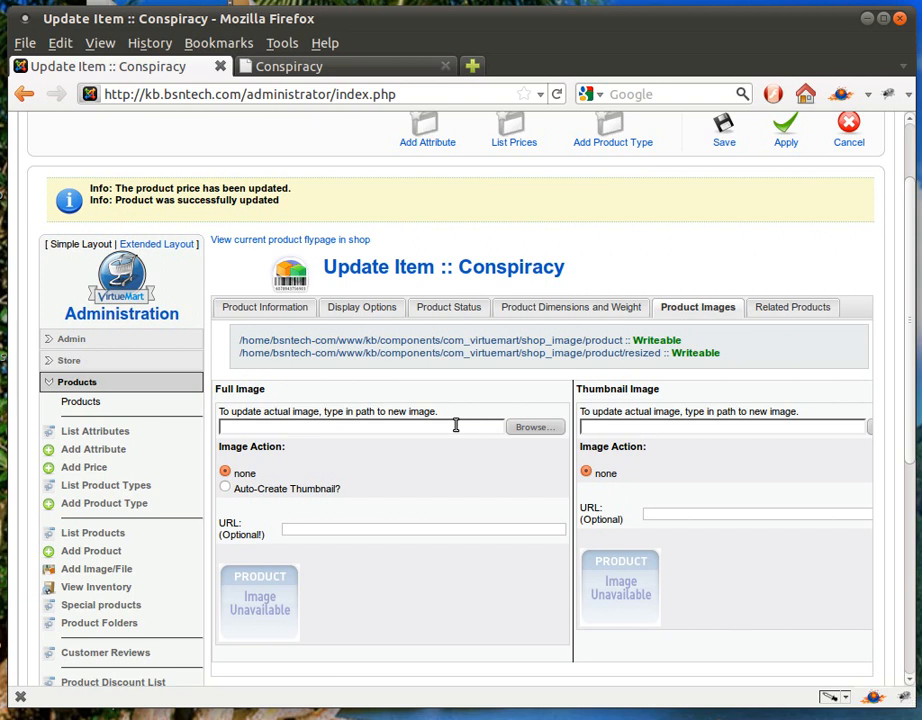
left_click(522, 428)
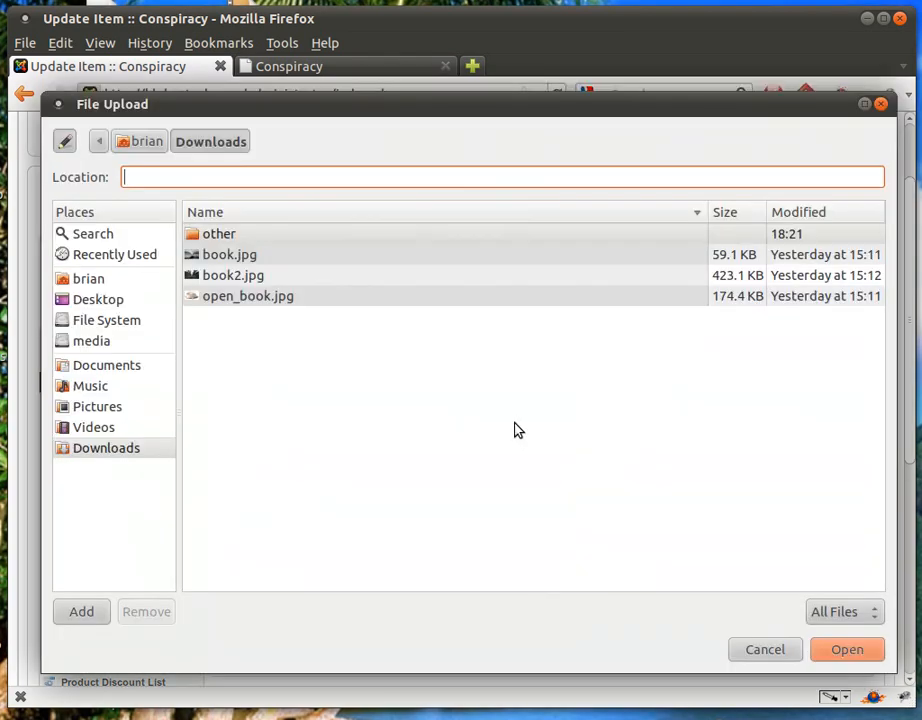
left_click(253, 257)
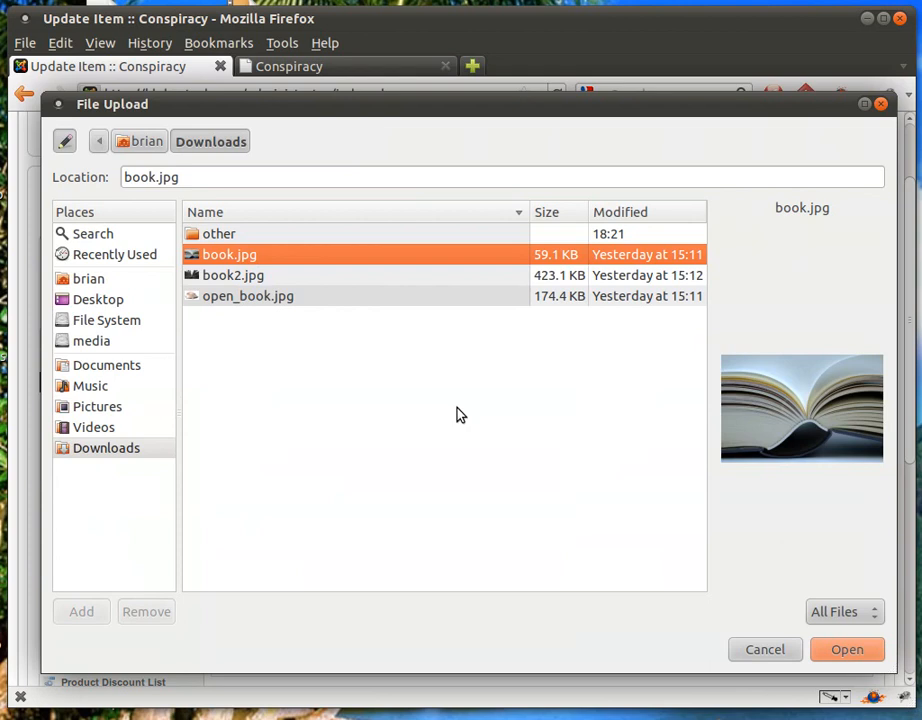
left_click(823, 650)
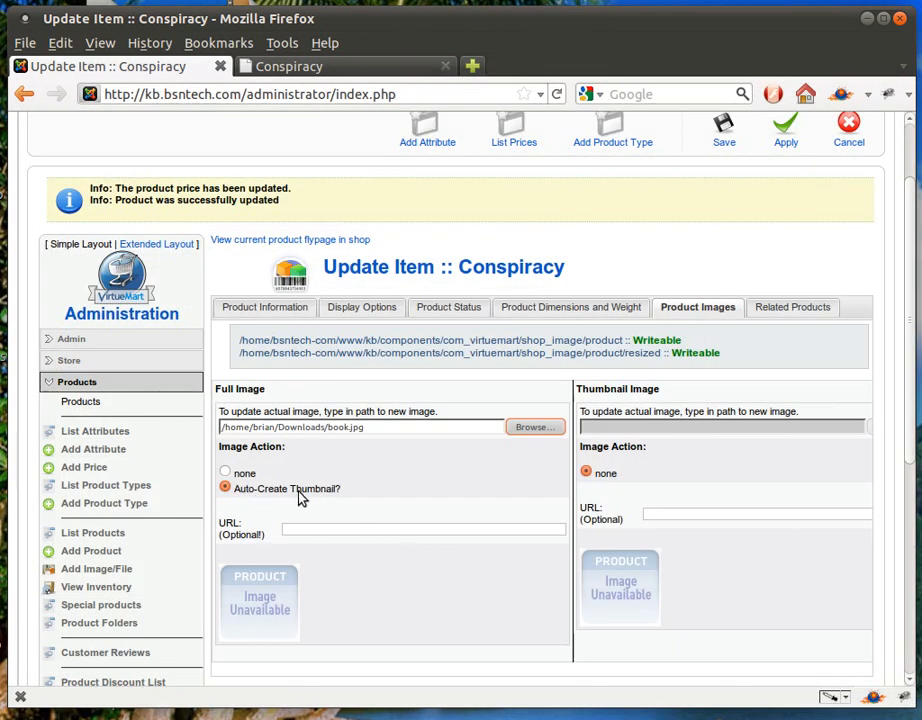
left_click(786, 141)
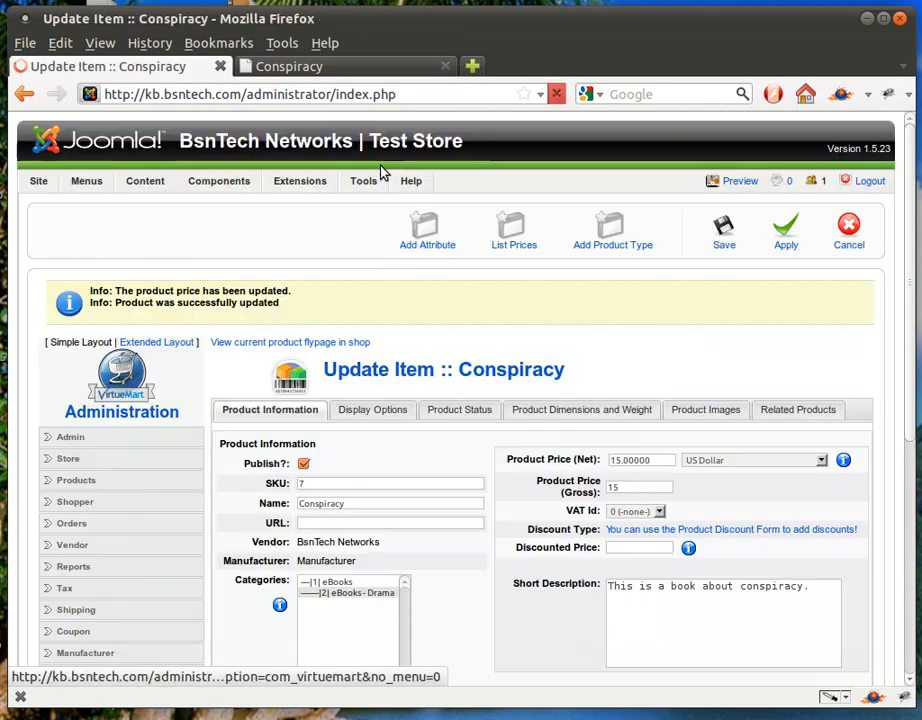
left_click(307, 68)
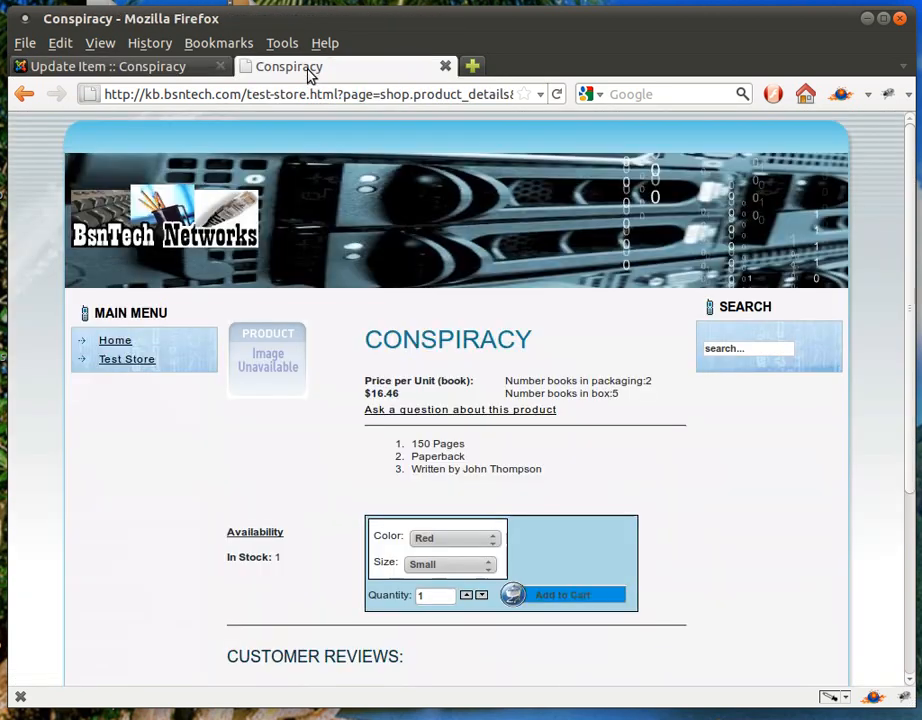
Reload the shop page and open then close the full-size book image view
left_click(558, 95)
left_click(557, 94)
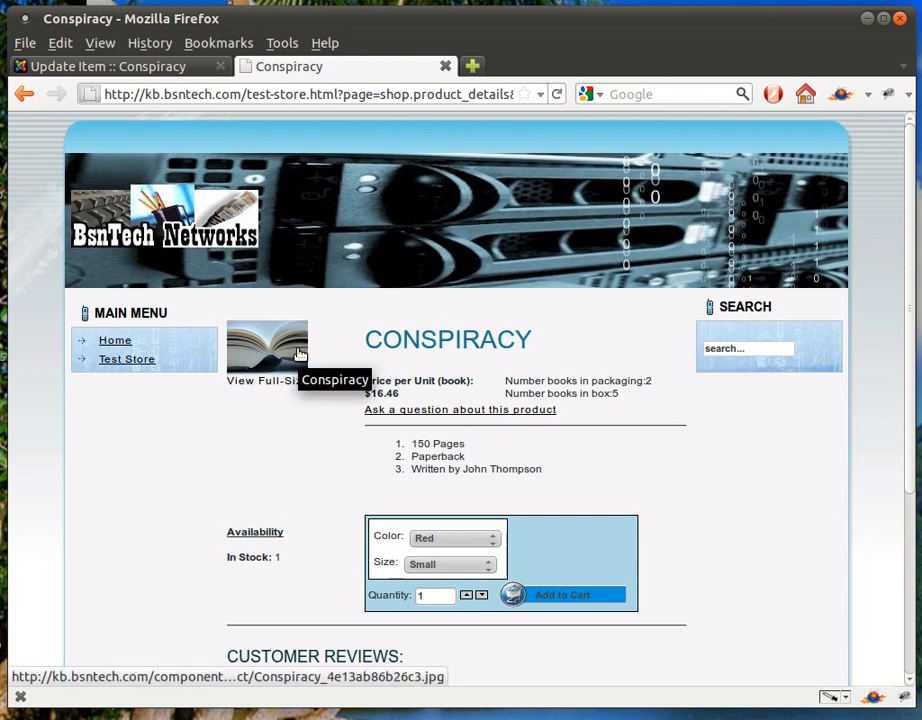
left_click(299, 354)
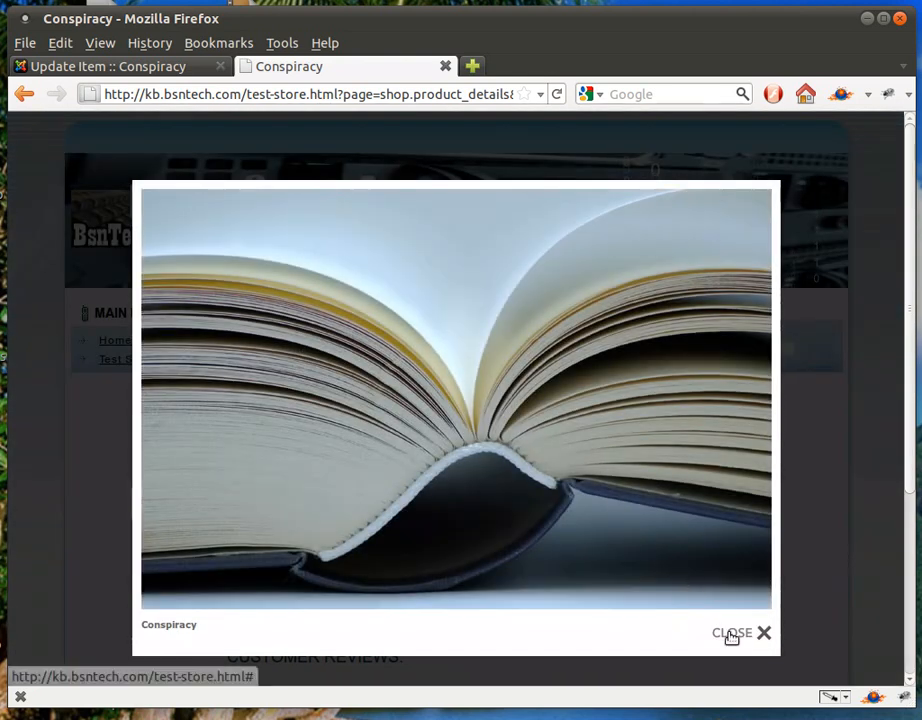
left_click(731, 634)
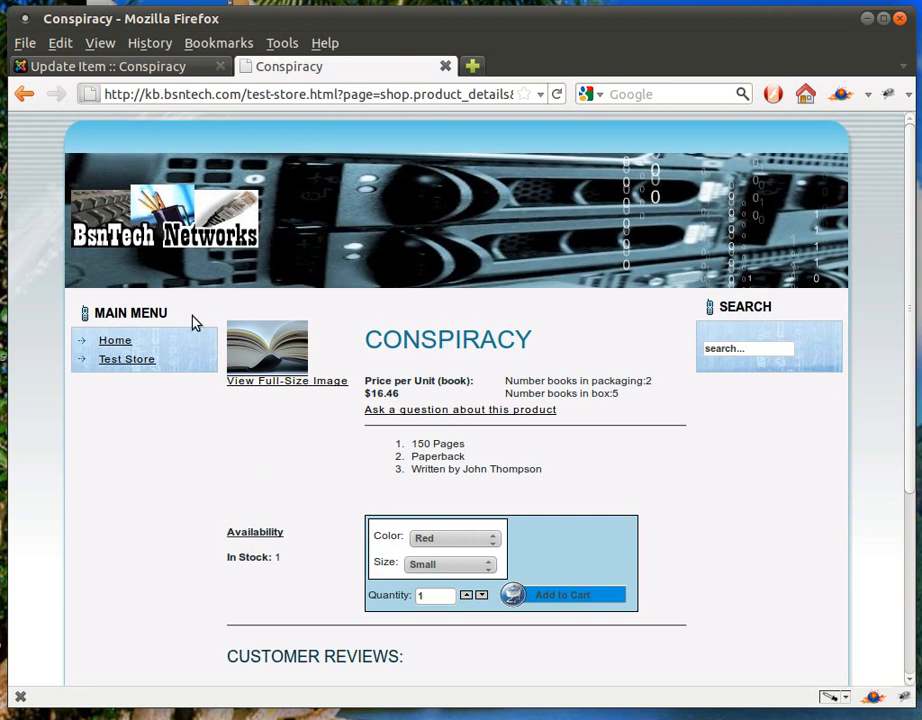
left_click(104, 64)
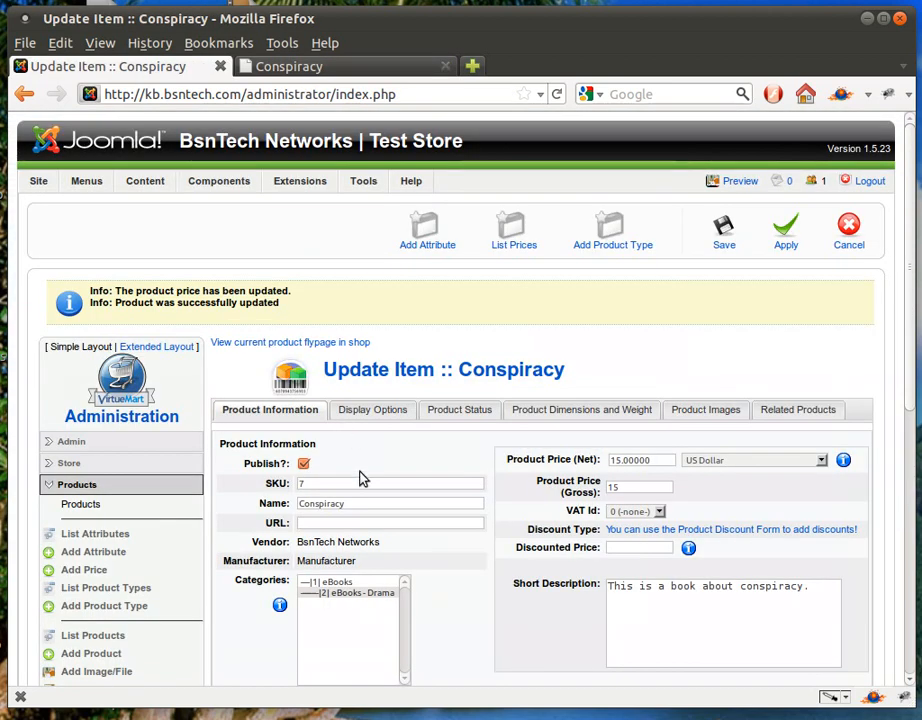
Upload book2.jpg as an additional Conspiracy image and save it
scroll(325, 510, "down", 1)
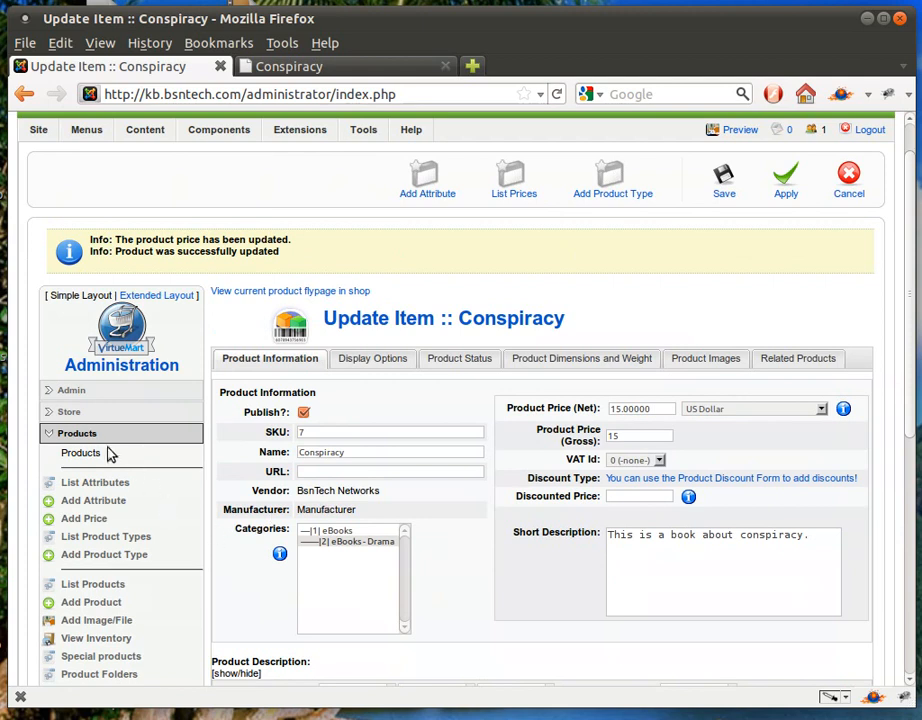
left_click(107, 622)
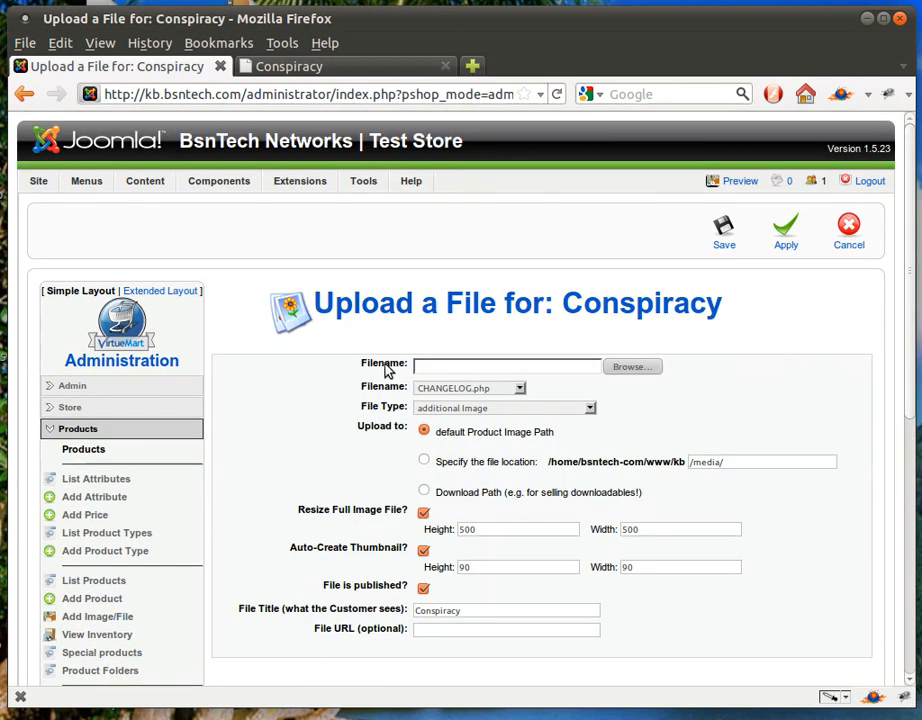
left_click(622, 370)
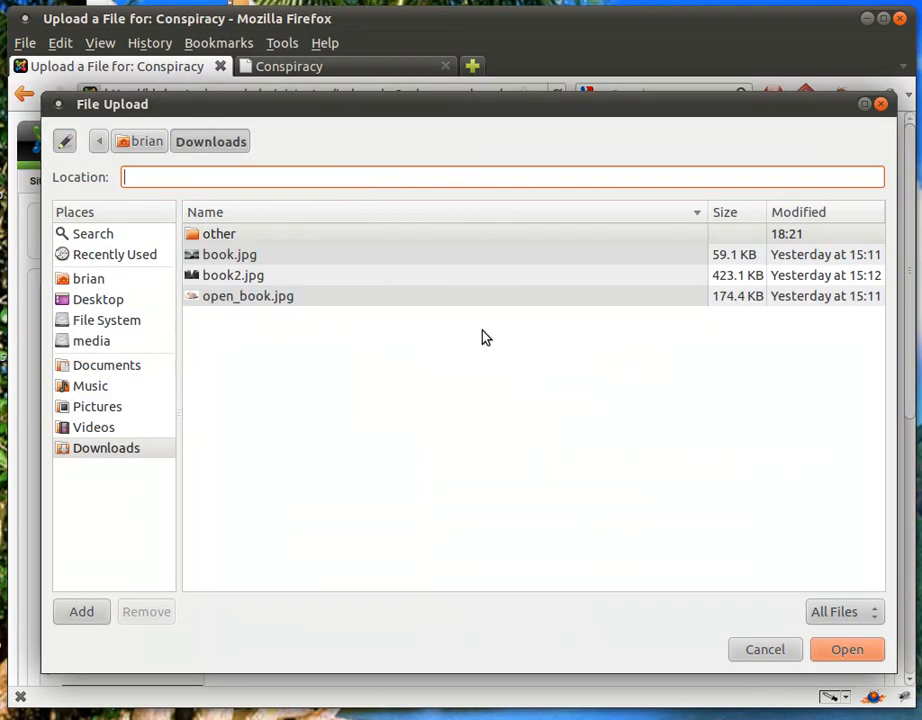
left_click(268, 285)
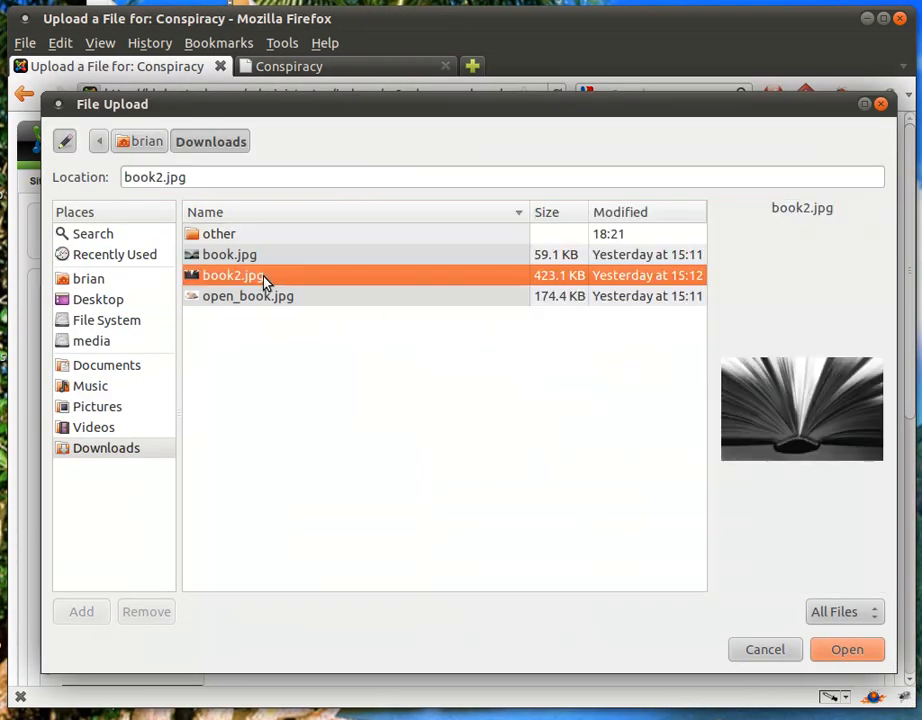
left_click(830, 658)
left_click(724, 238)
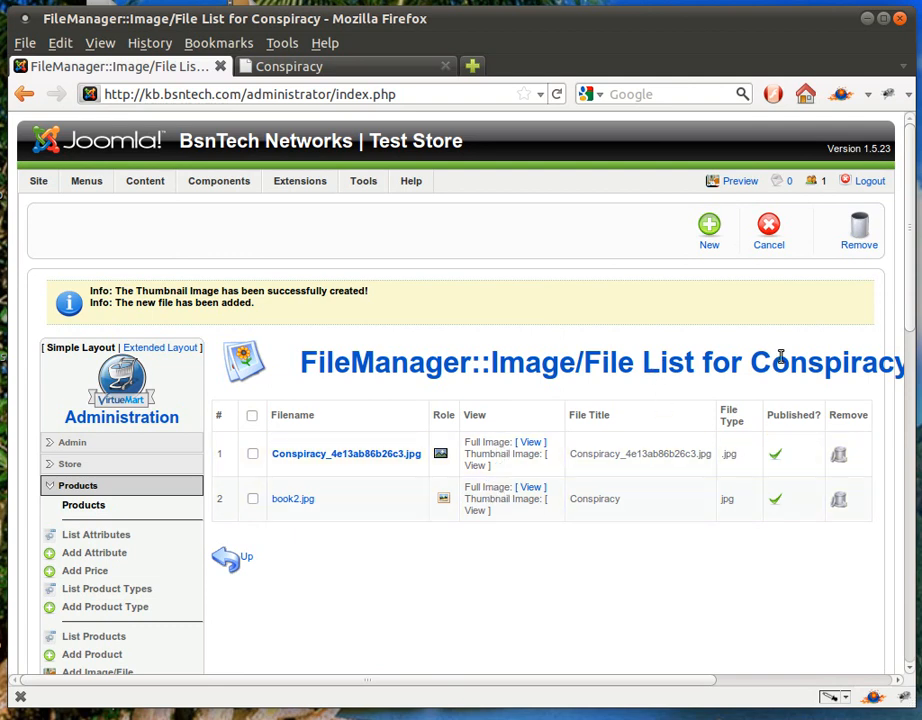
Reload the shop page to see book2.jpg, then begin adding a third image
left_click(320, 67)
left_click(556, 95)
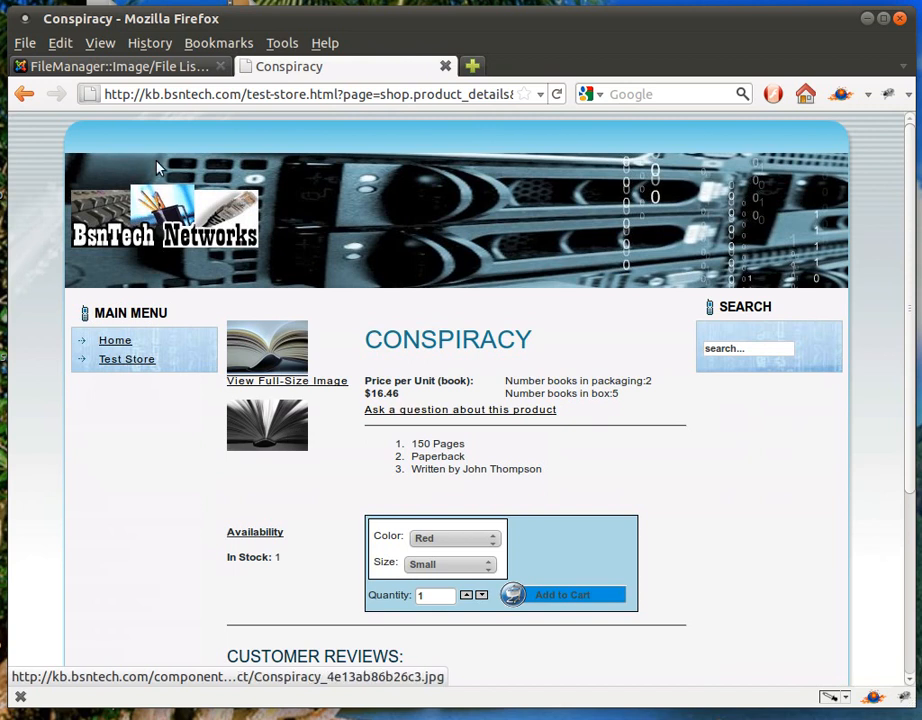
left_click(128, 67)
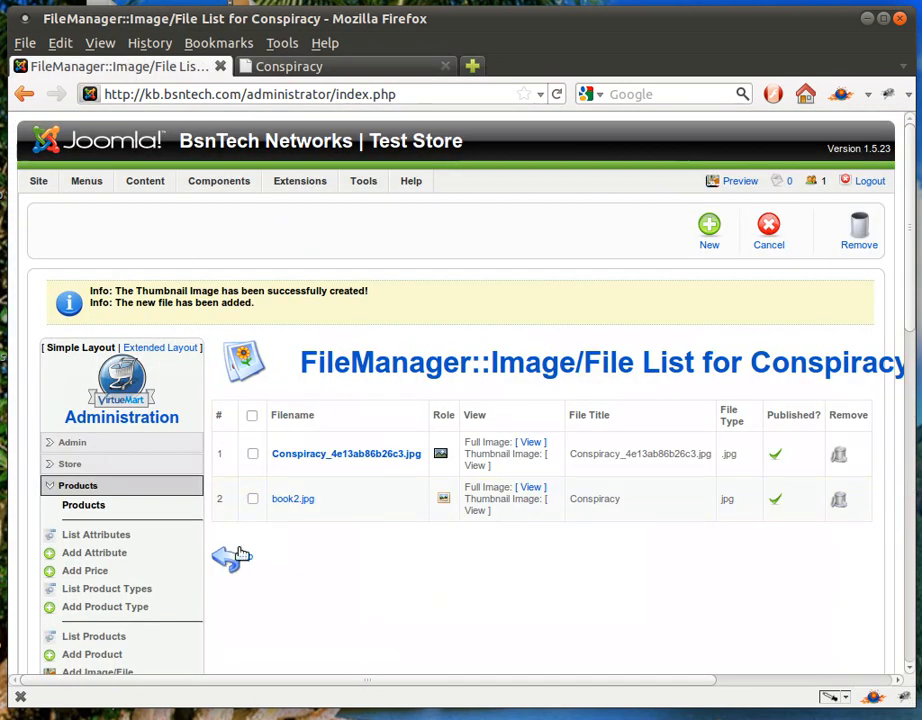
scroll(235, 550, "down", 1)
left_click(125, 627)
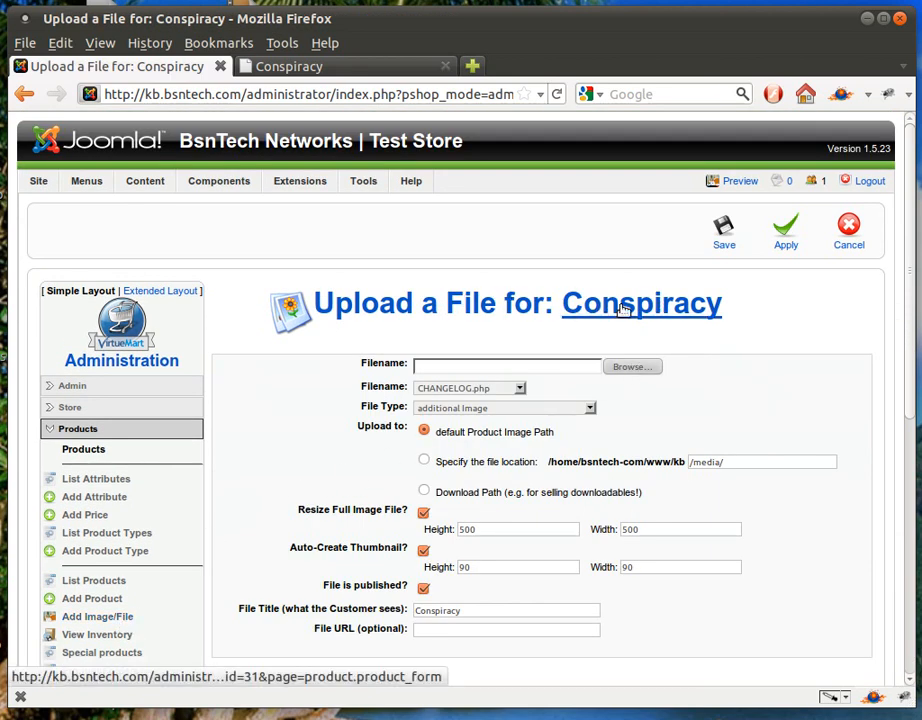
Upload and save open_book.jpg, then reload the shop page to show all three images
left_click(632, 368)
left_click(290, 298)
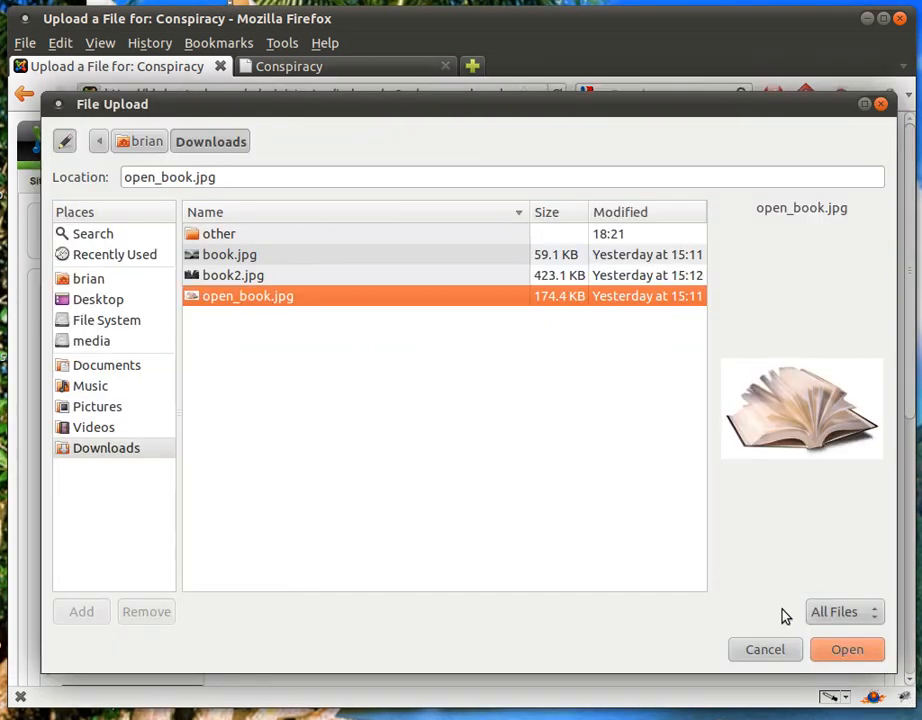
left_click(840, 652)
left_click(716, 242)
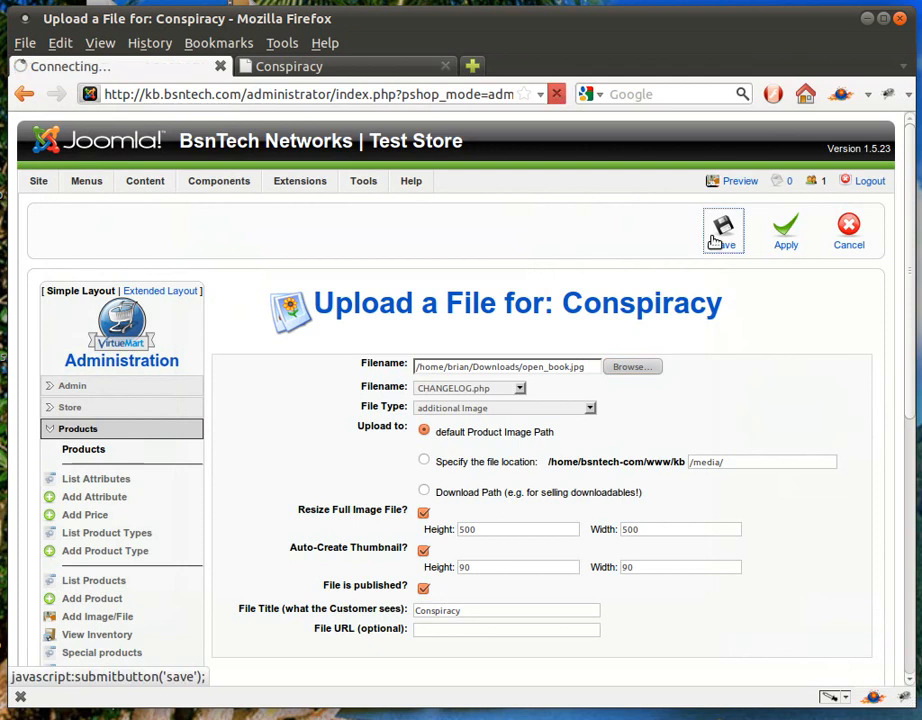
left_click(293, 70)
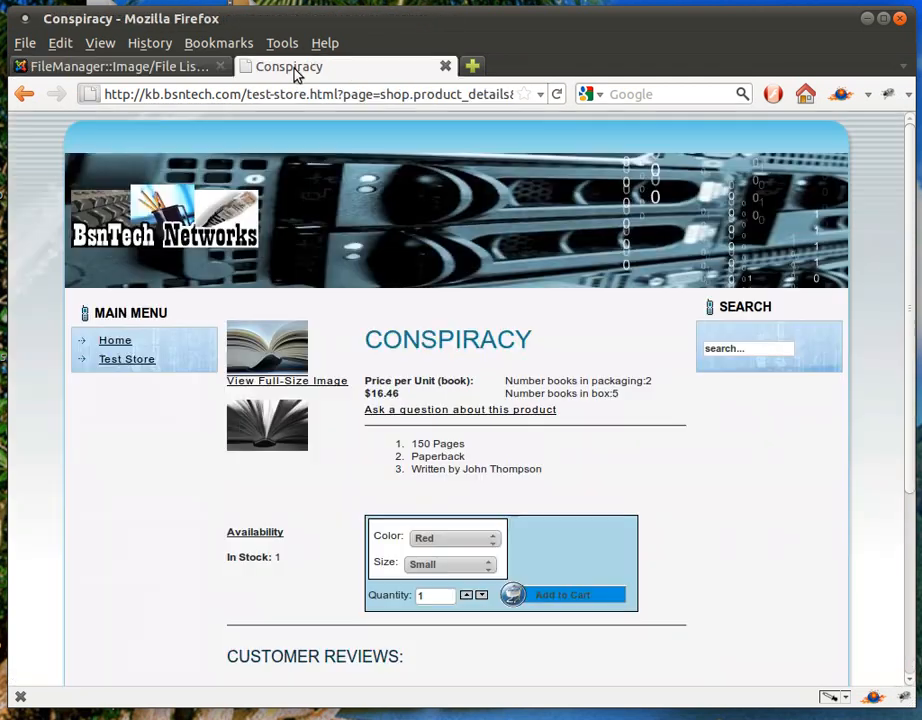
left_click(557, 95)
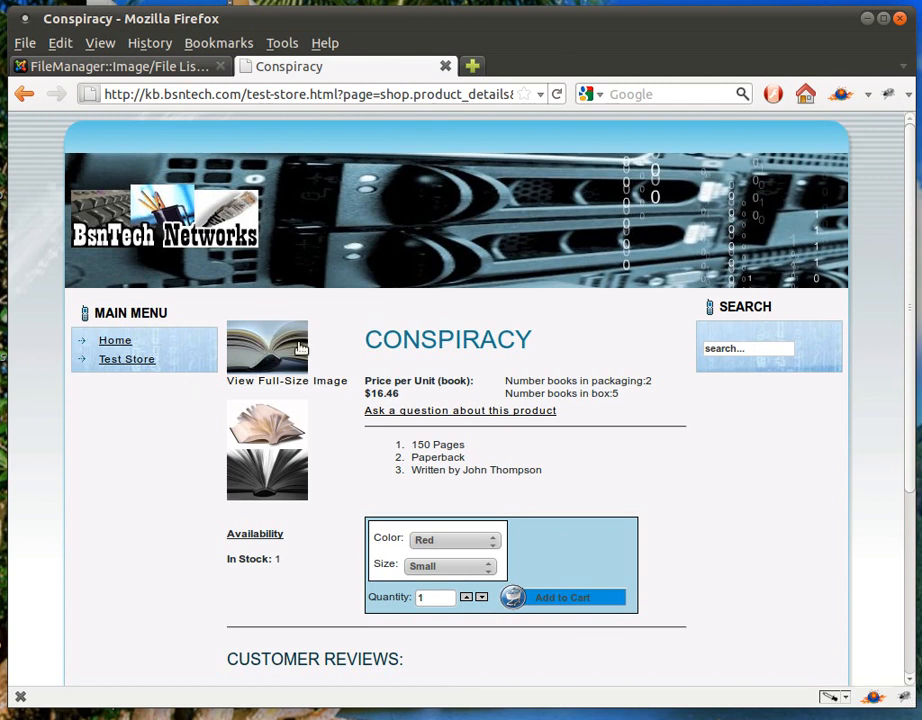
Browse Test Store to eBooks - Drama to see Conspiracy at $16.46, then return to the image list
left_click(142, 361)
left_click(460, 424)
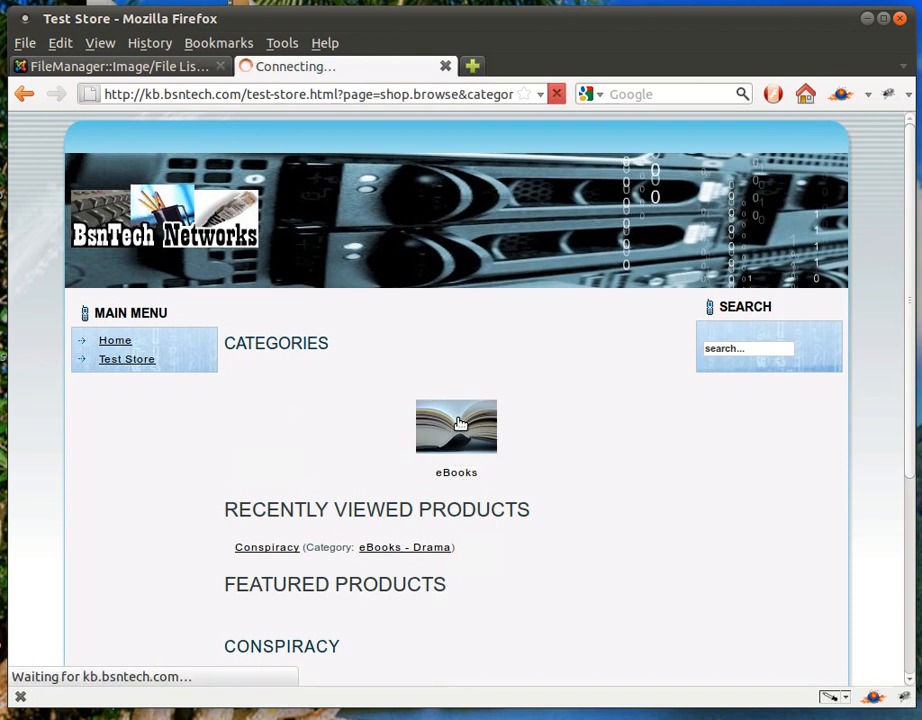
left_click(456, 392)
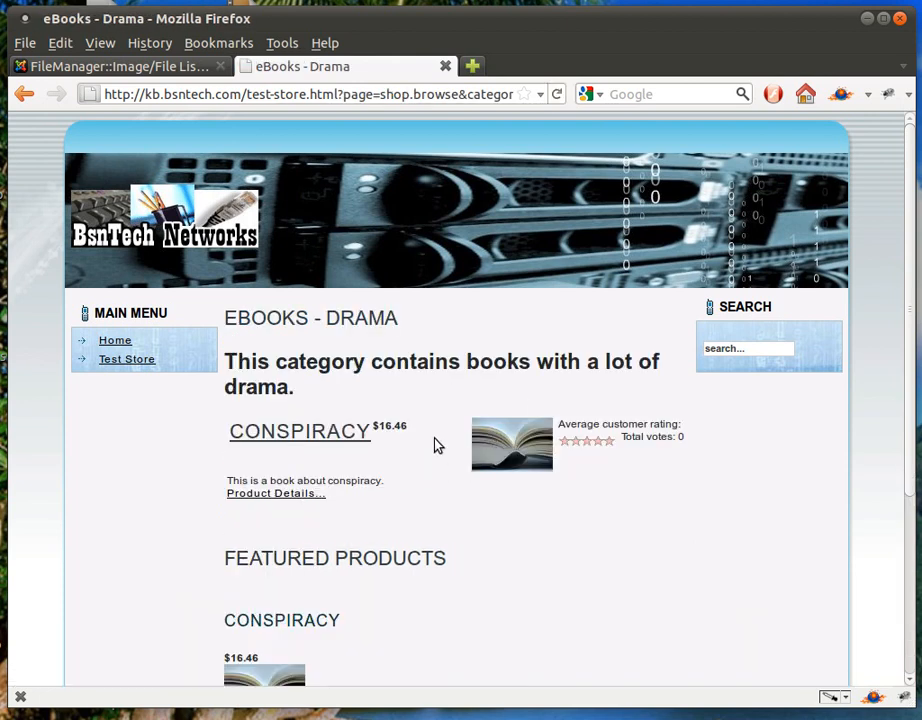
left_click(165, 66)
mouse_move(275, 255)
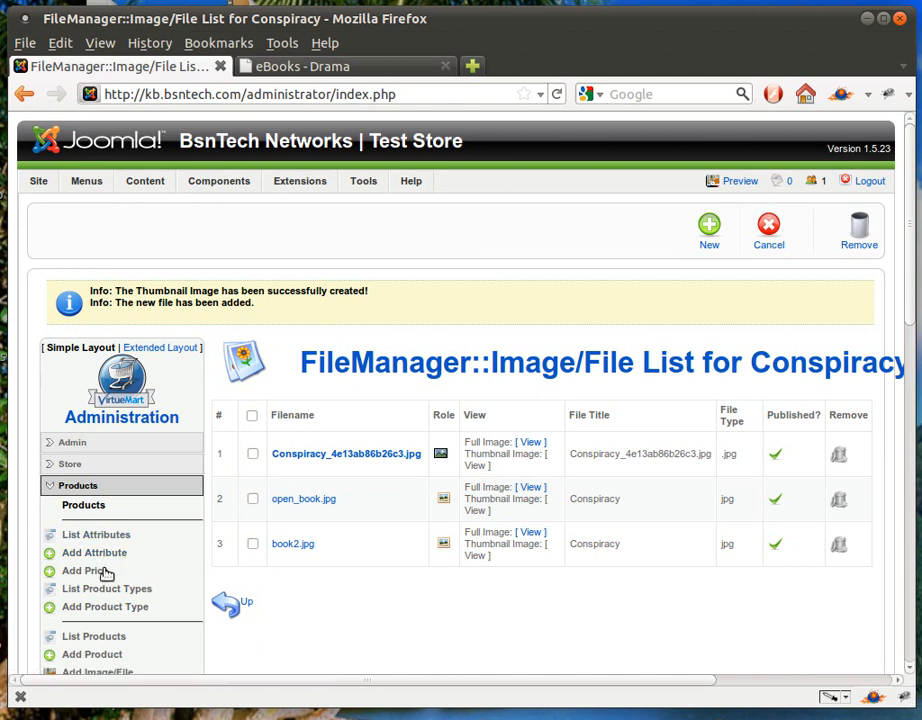
Reopen Conspiracy from the product list on its Related Products tab, ready to search for products
left_click(108, 637)
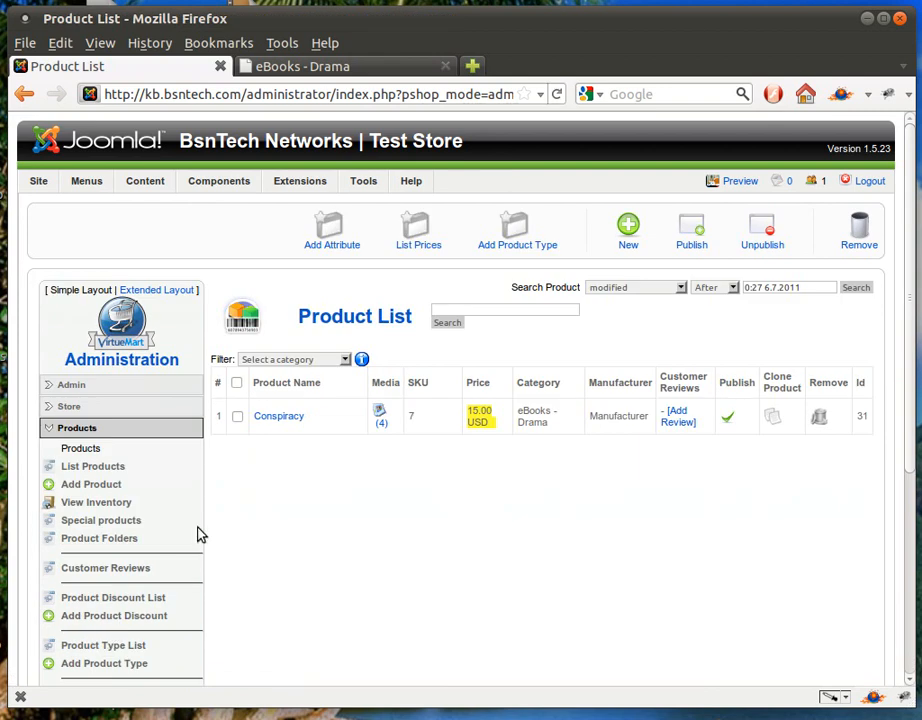
left_click(281, 418)
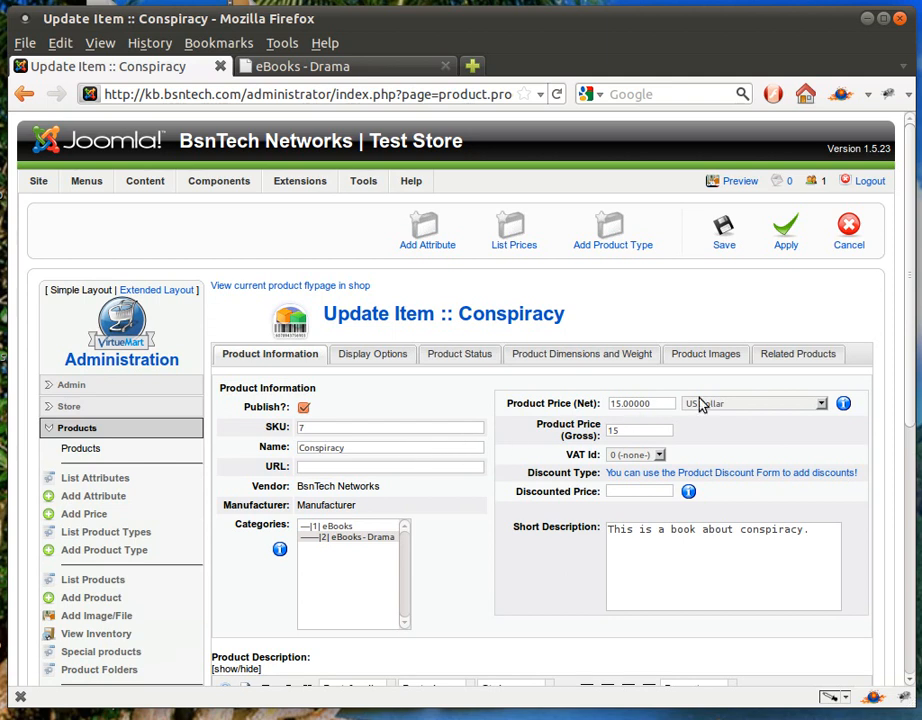
left_click(776, 358)
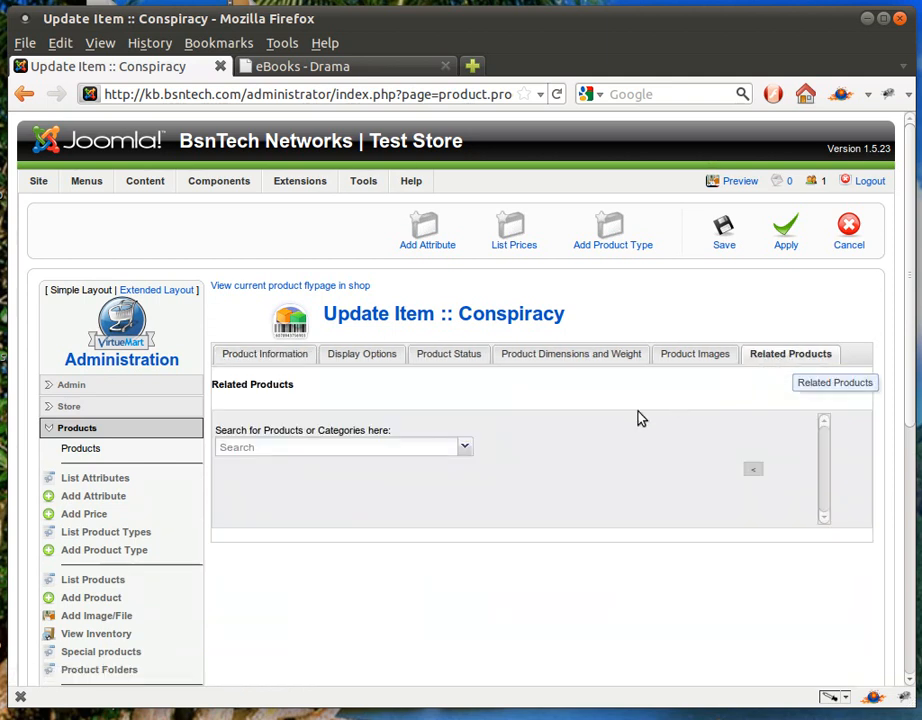
left_click(464, 449)
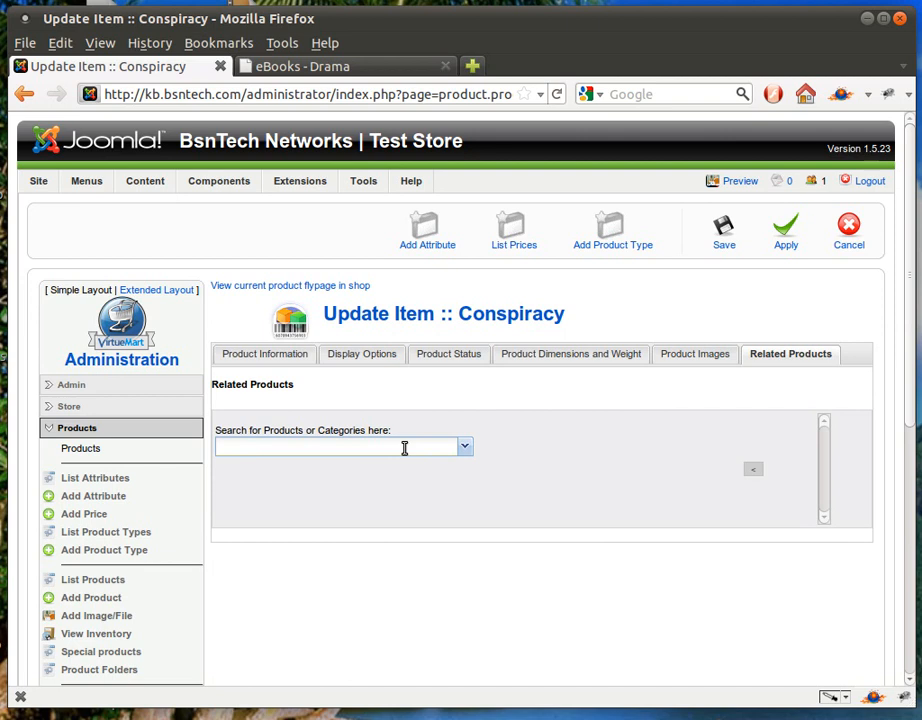
scroll(410, 495, "down", 1)
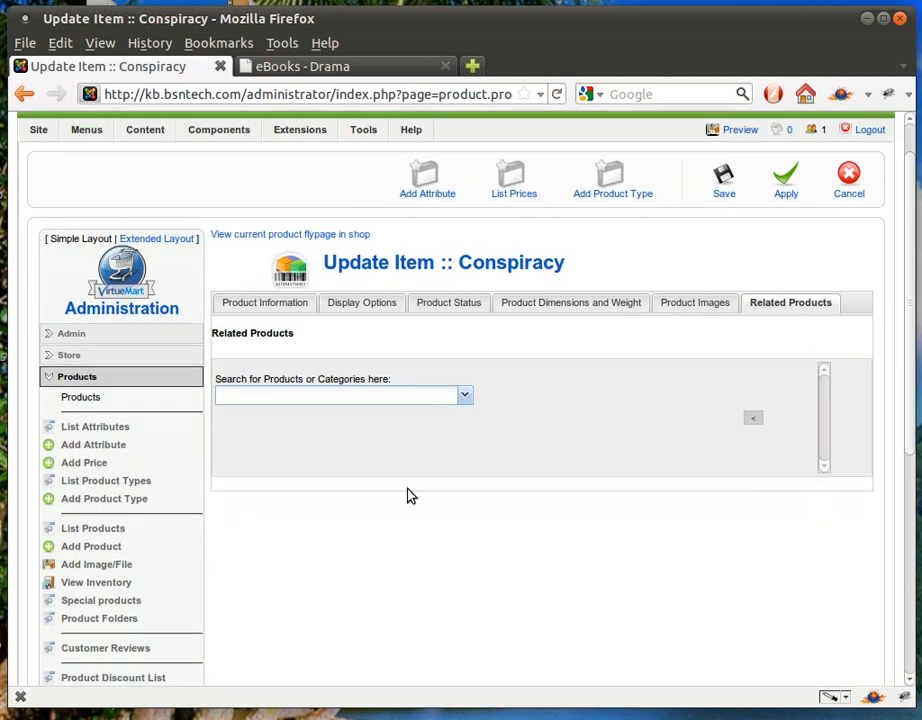
scroll(410, 495, "down", 2)
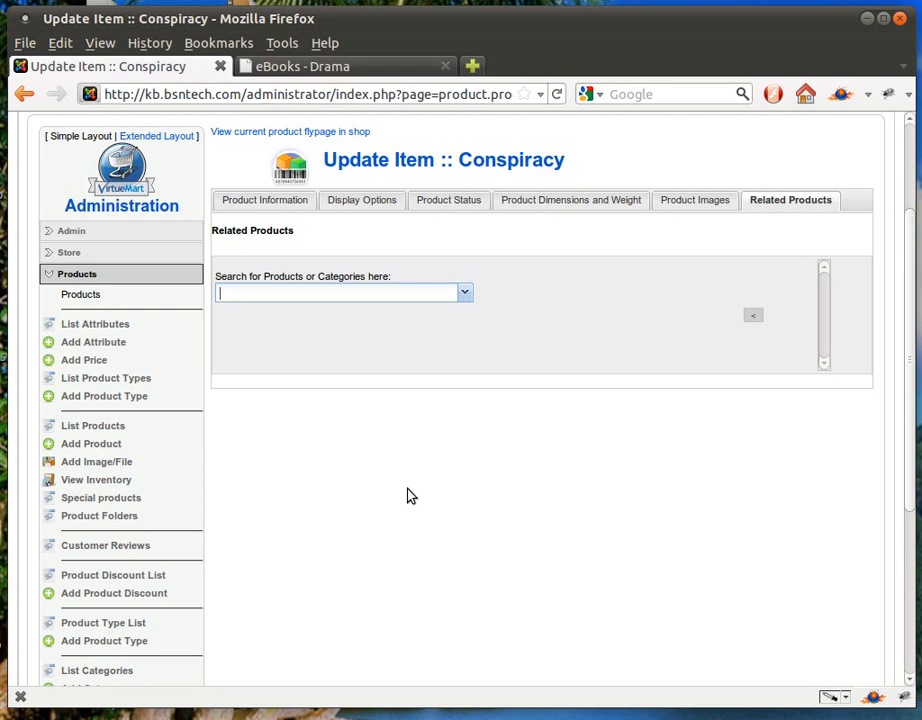
scroll(410, 495, "up", 1)
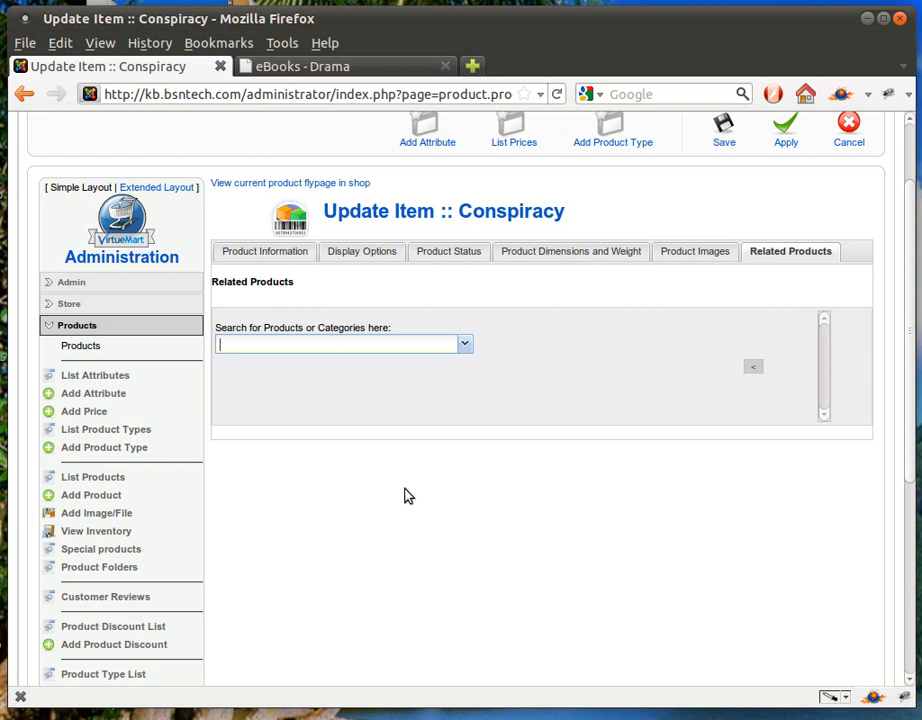
scroll(402, 494, "up", 1)
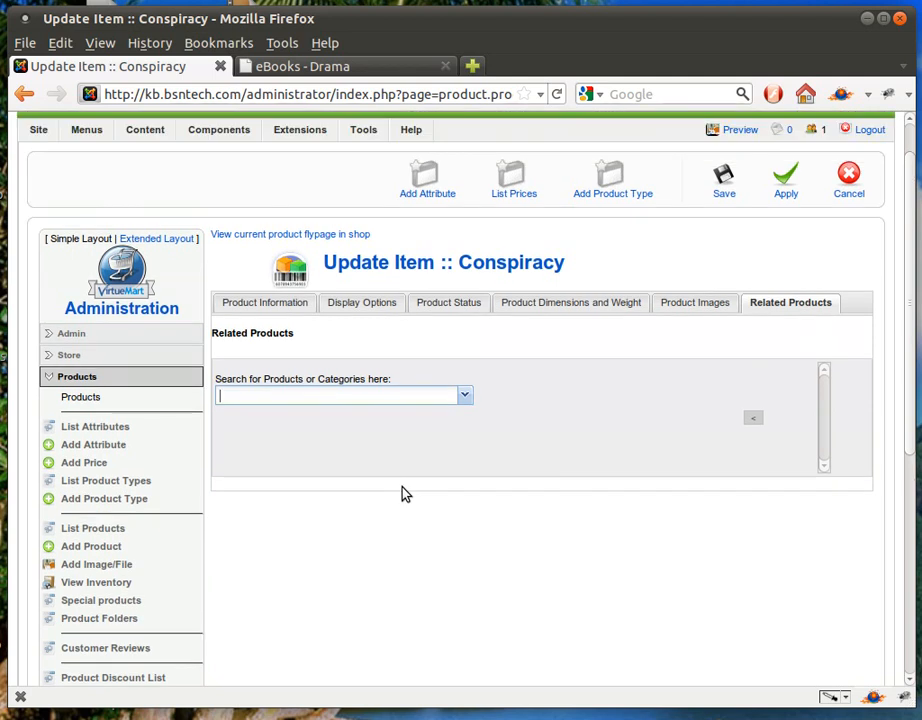
scroll(404, 494, "up", 1)
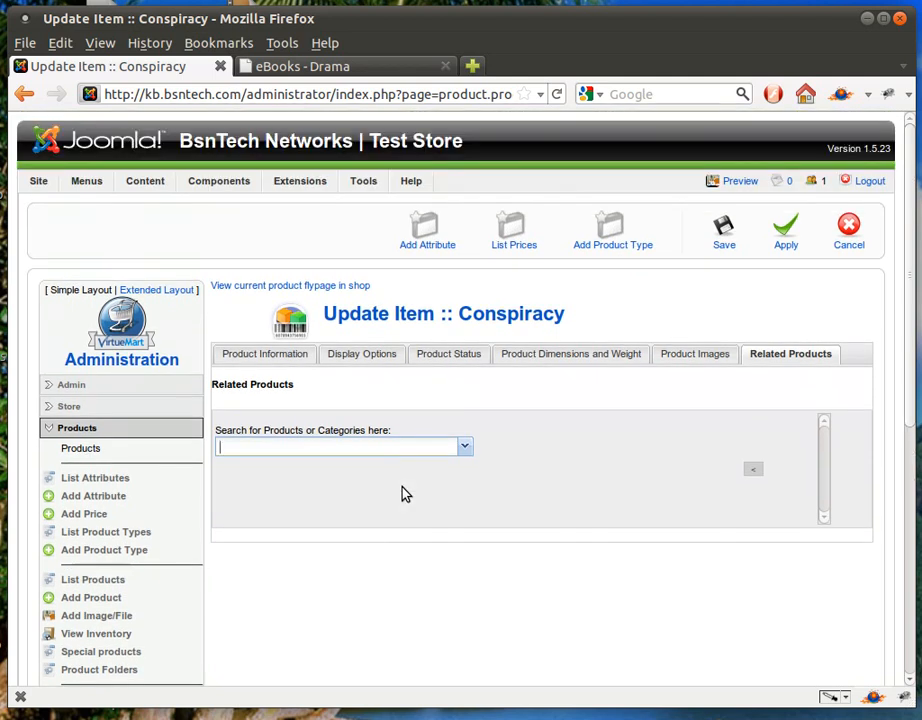